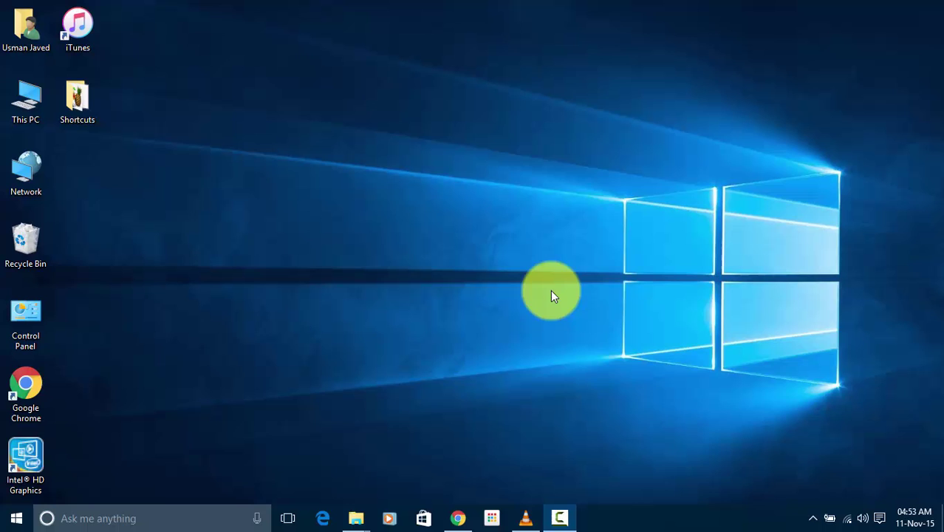
Step: Launch Task Manager from the taskbar menu and show its Startup programs list
right_click(691, 509)
left_click(714, 466)
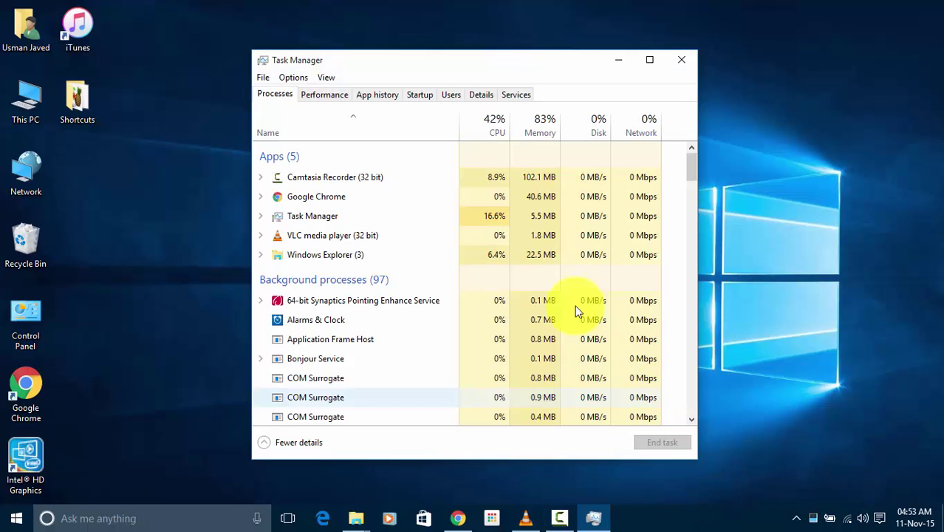
left_click(416, 97)
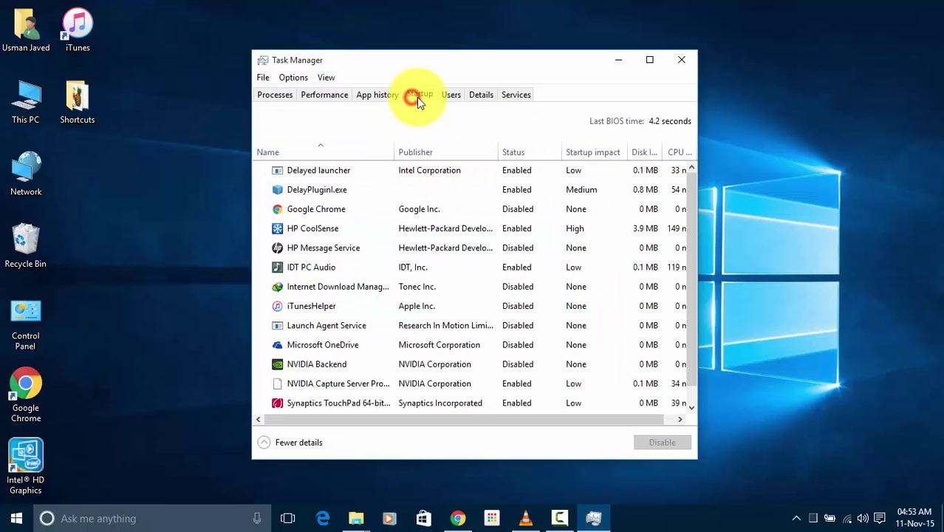
left_click(657, 63)
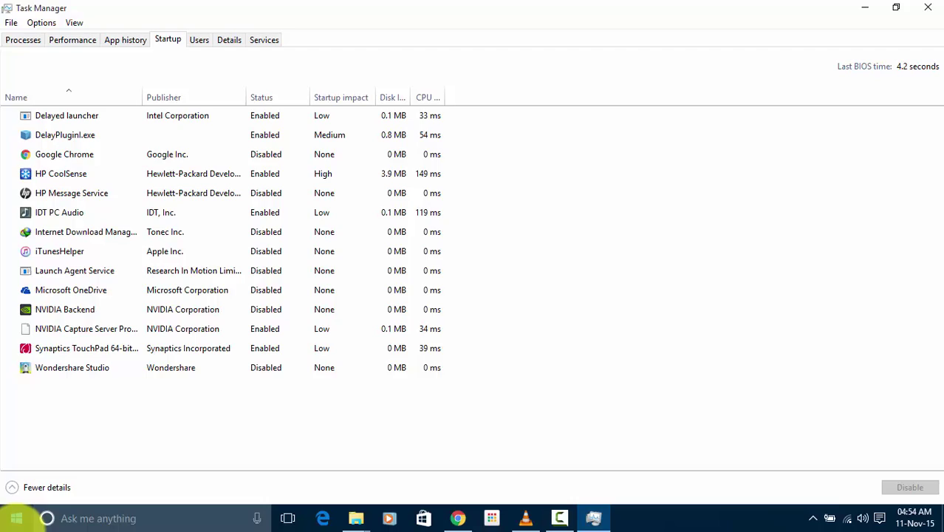
left_click(16, 518)
left_click(45, 490)
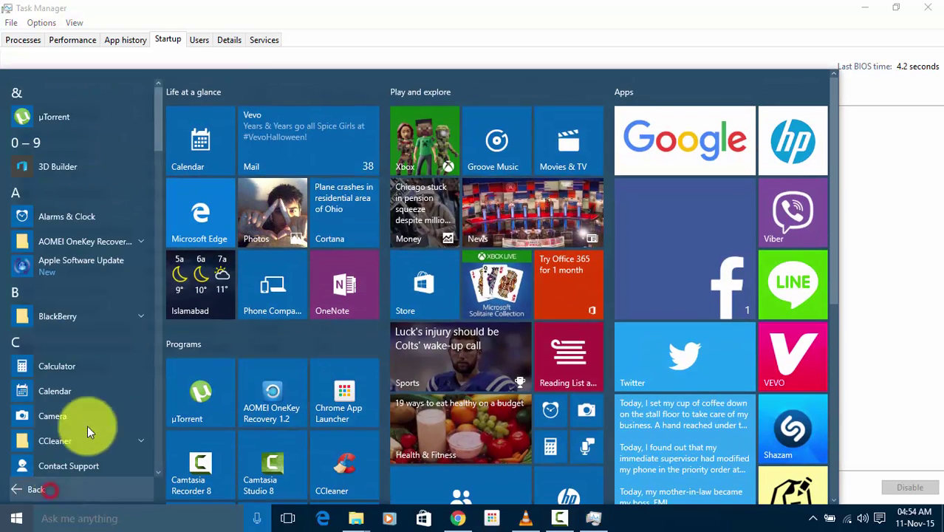
scroll(100, 421, "down", 10)
scroll(100, 403, "down", 10)
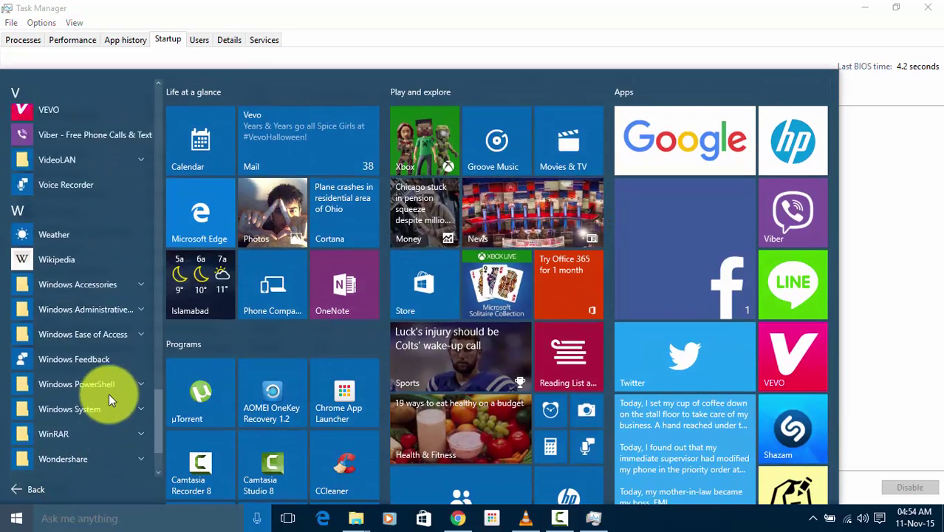
left_click(124, 214)
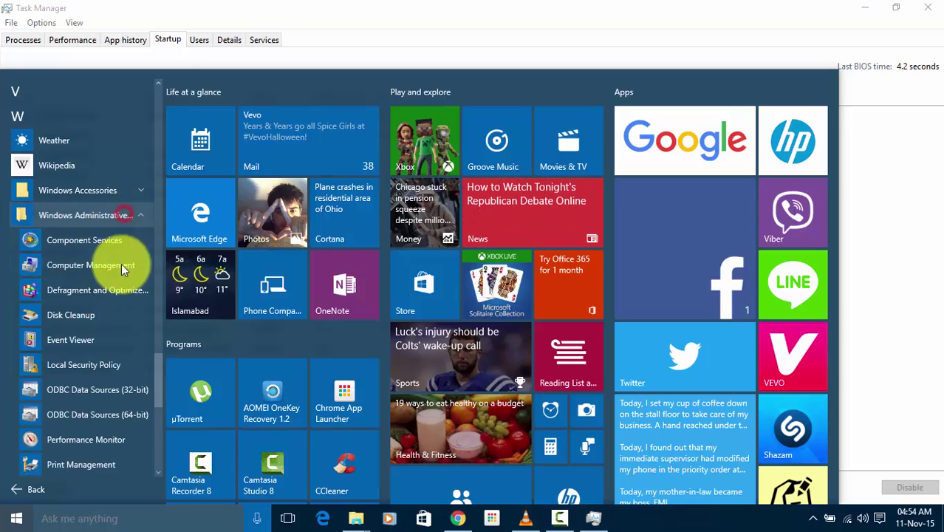
scroll(97, 333, "down", 3)
scroll(97, 333, "down", 2)
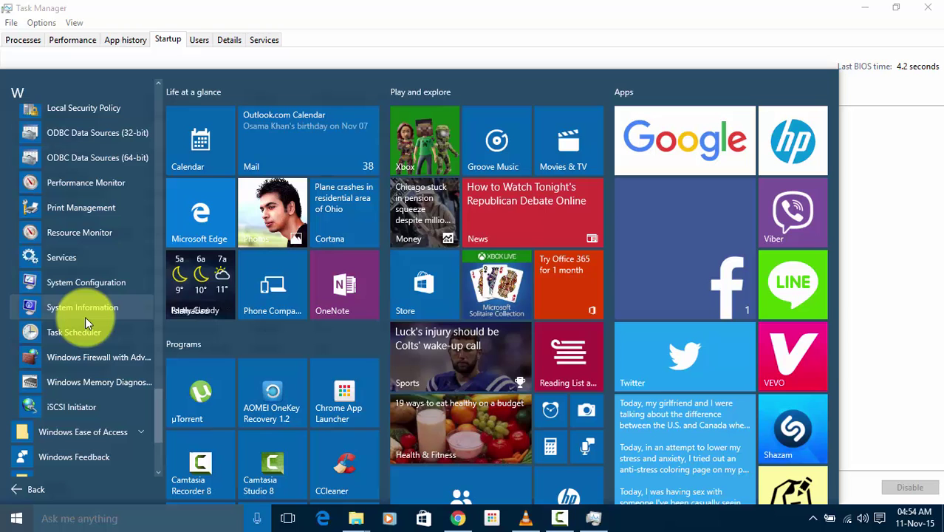
left_click(485, 8)
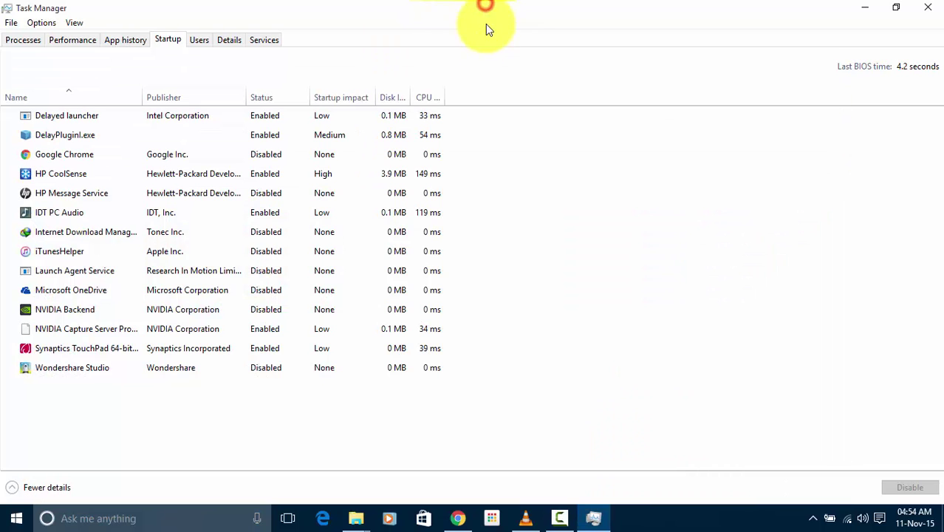
right_click(418, 101)
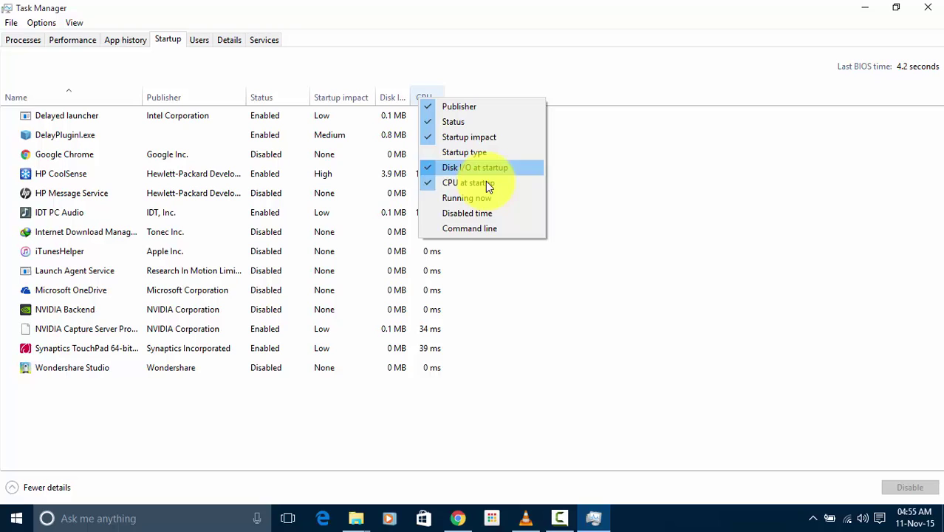
left_click(329, 231)
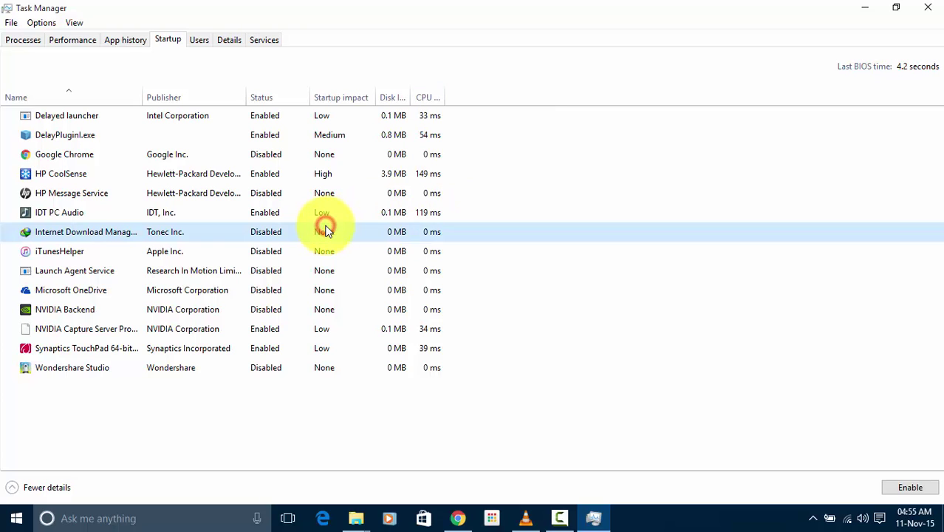
left_click(113, 427)
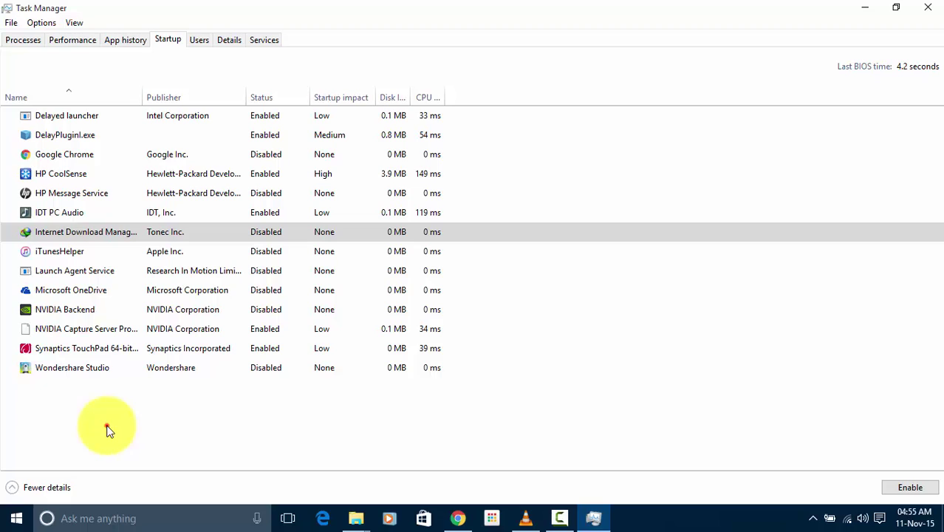
left_click(107, 427)
left_click(109, 428)
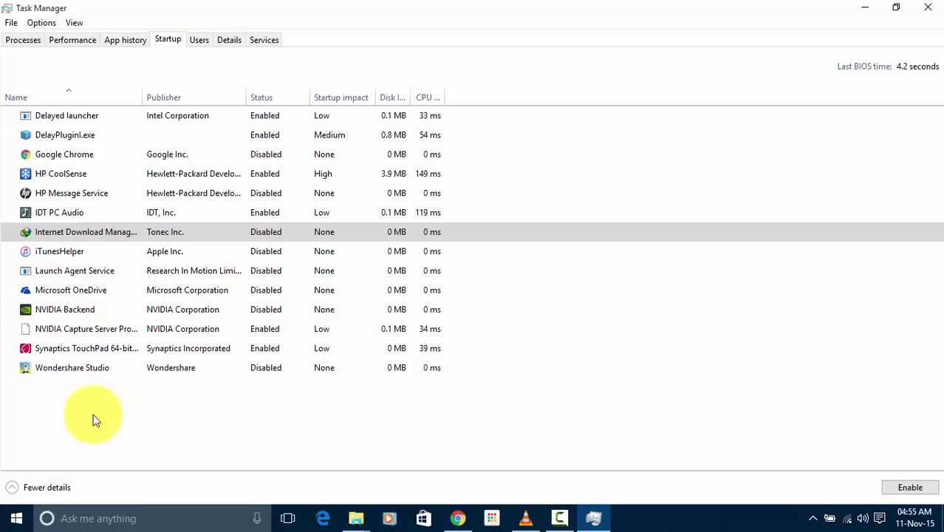
left_click(80, 368)
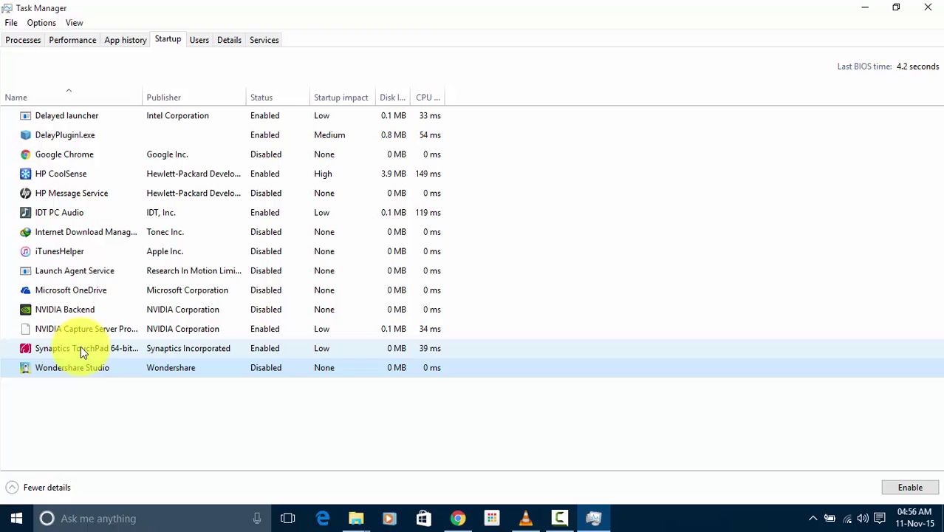
left_click(79, 349)
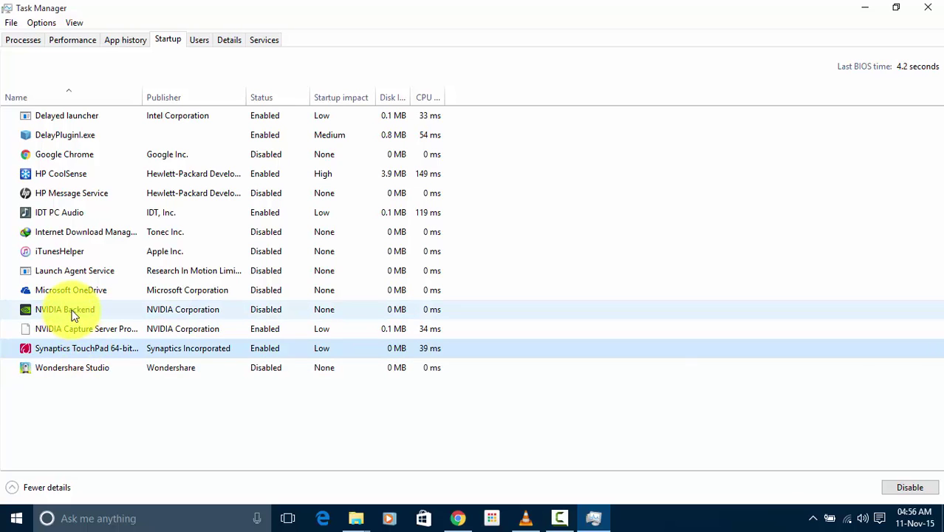
left_click(73, 312)
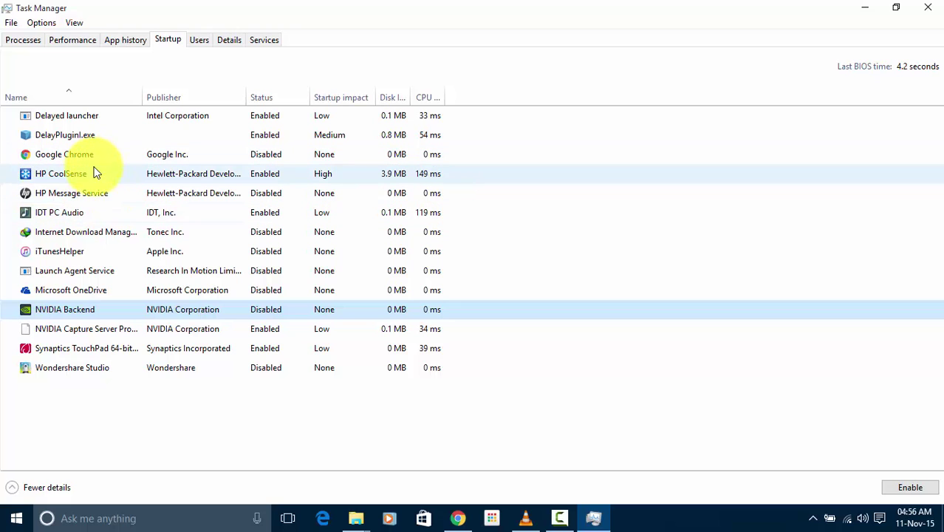
left_click(98, 328)
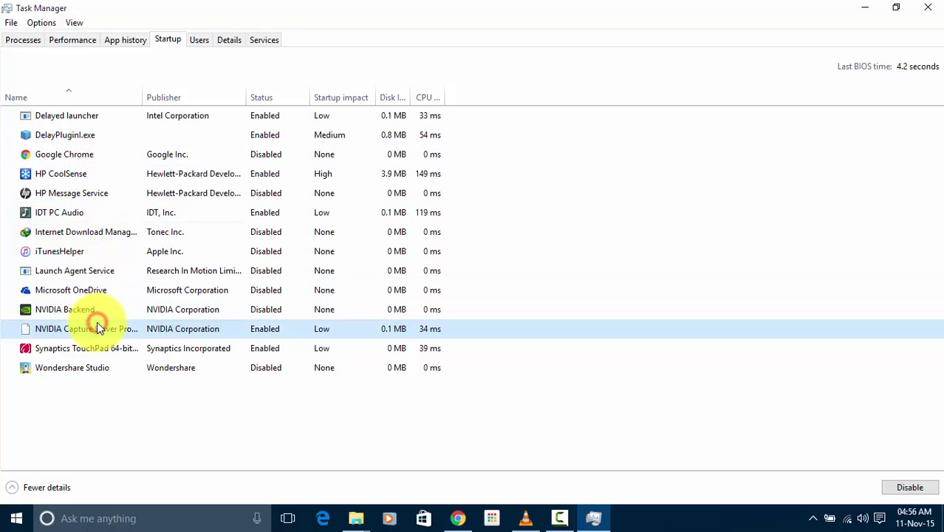
left_click(86, 454)
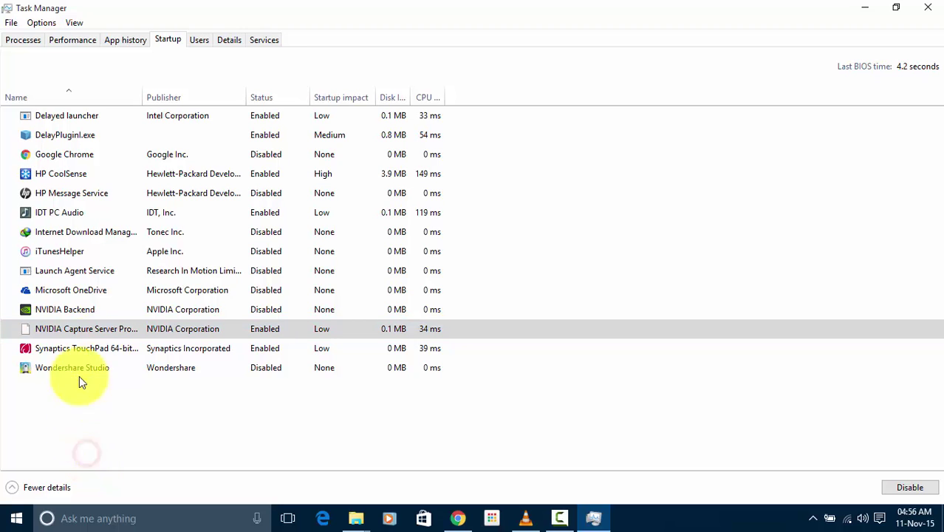
left_click(90, 348)
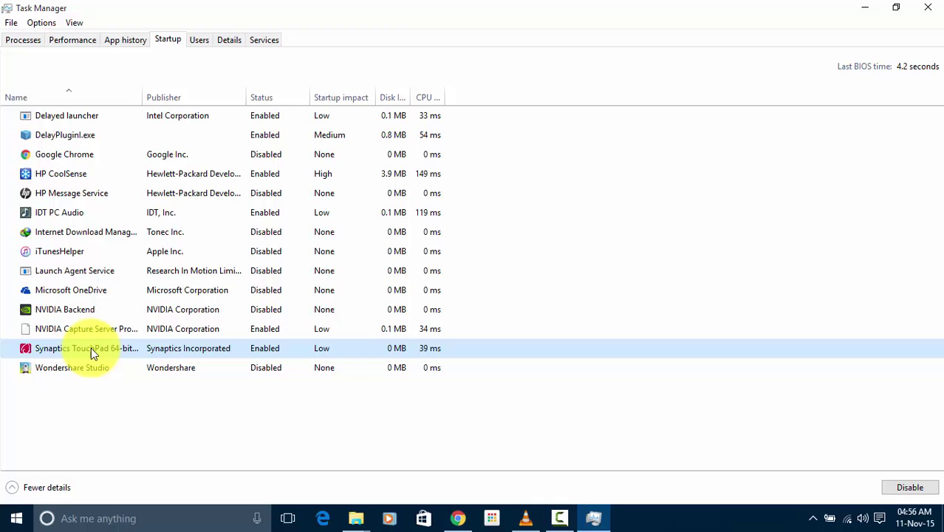
left_click(89, 316)
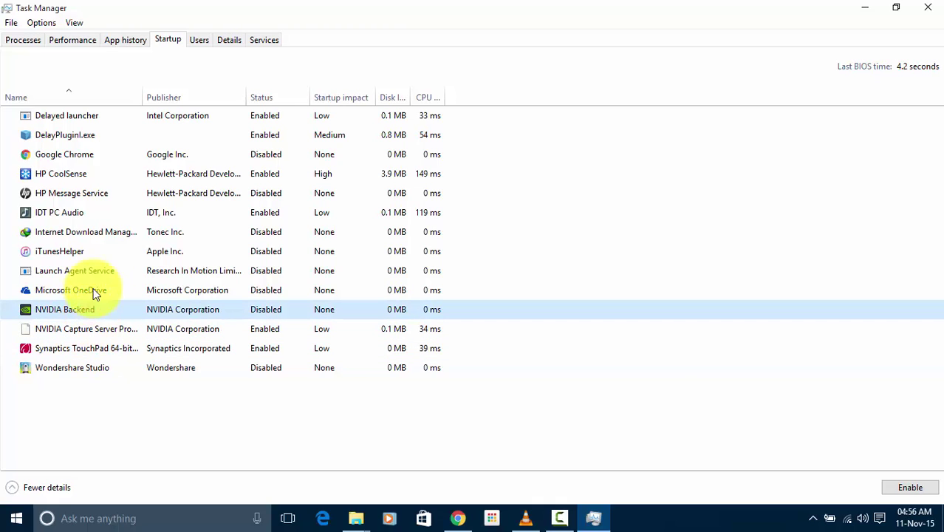
left_click(88, 171)
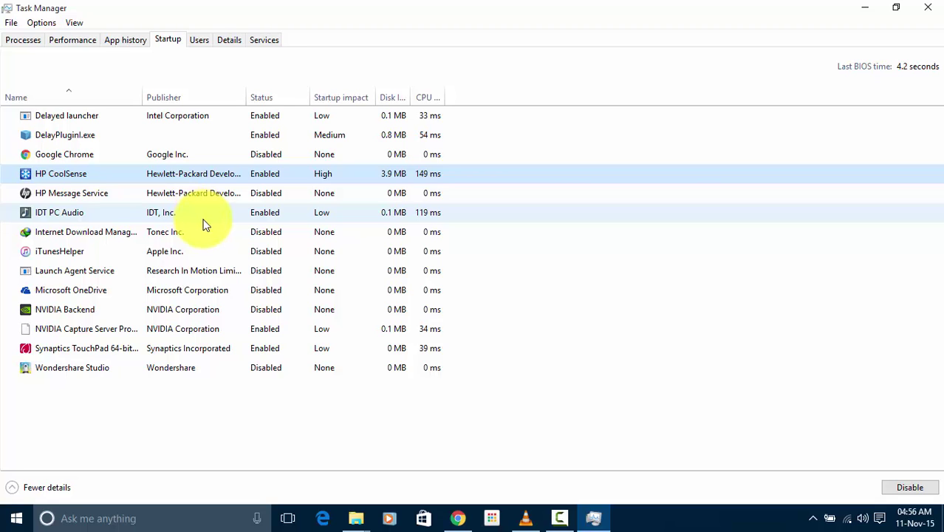
left_click(65, 212)
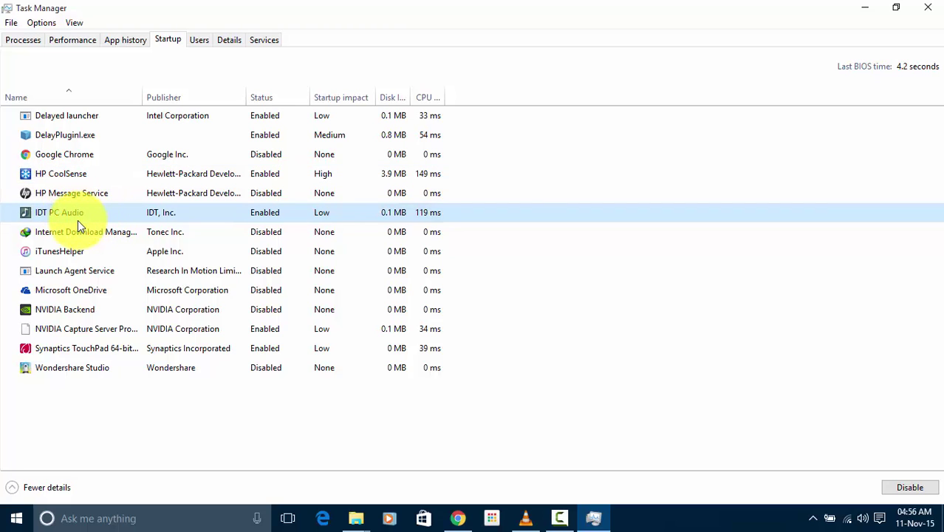
left_click(50, 352)
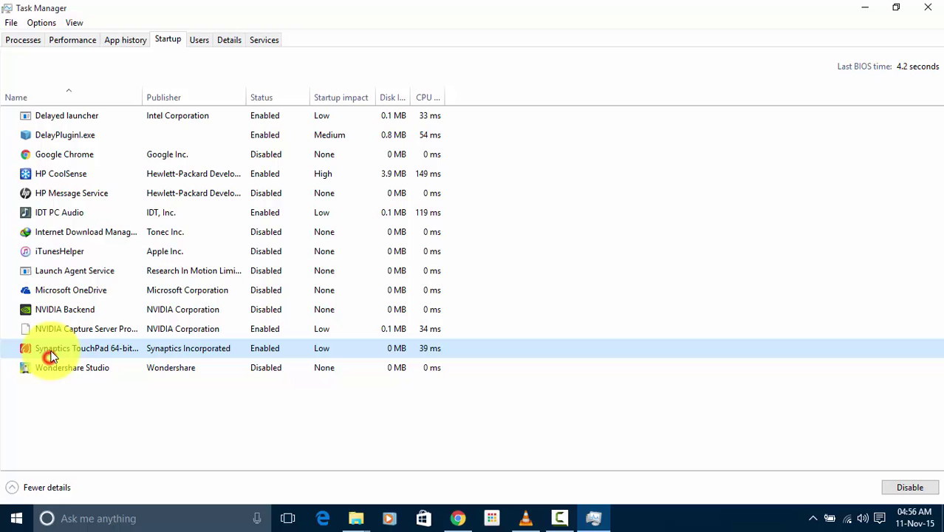
left_click(69, 244)
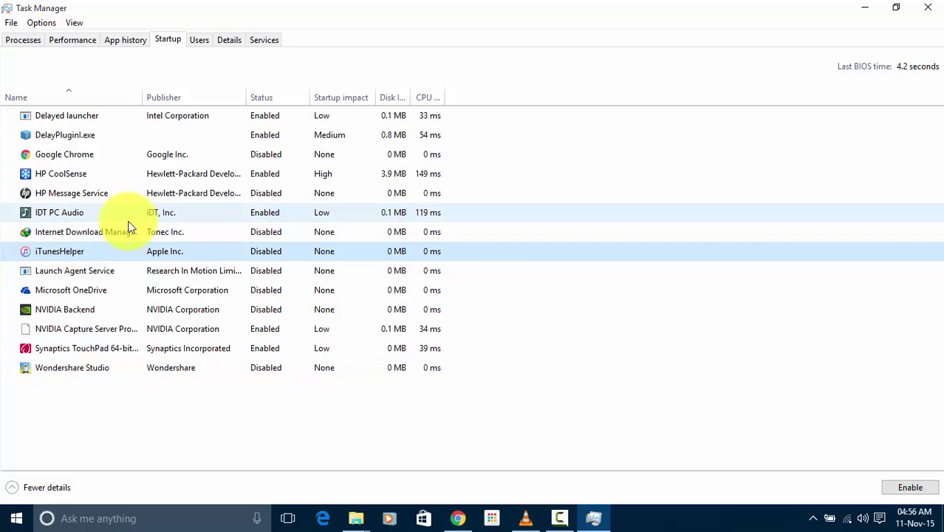
left_click(85, 153)
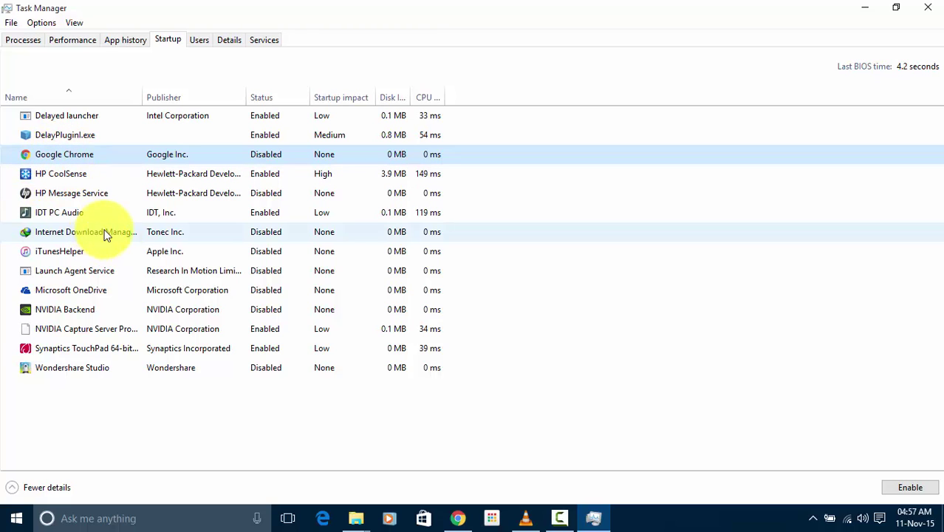
left_click(811, 518)
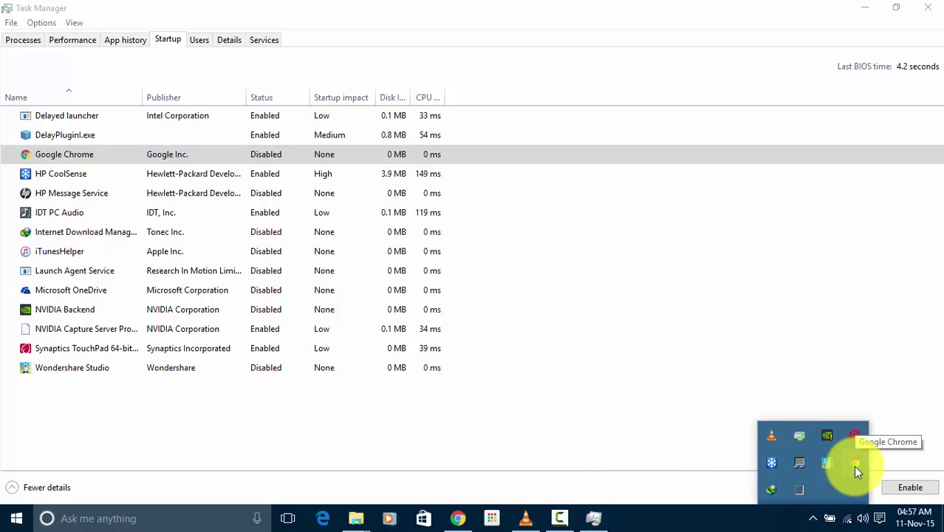
left_click(615, 392)
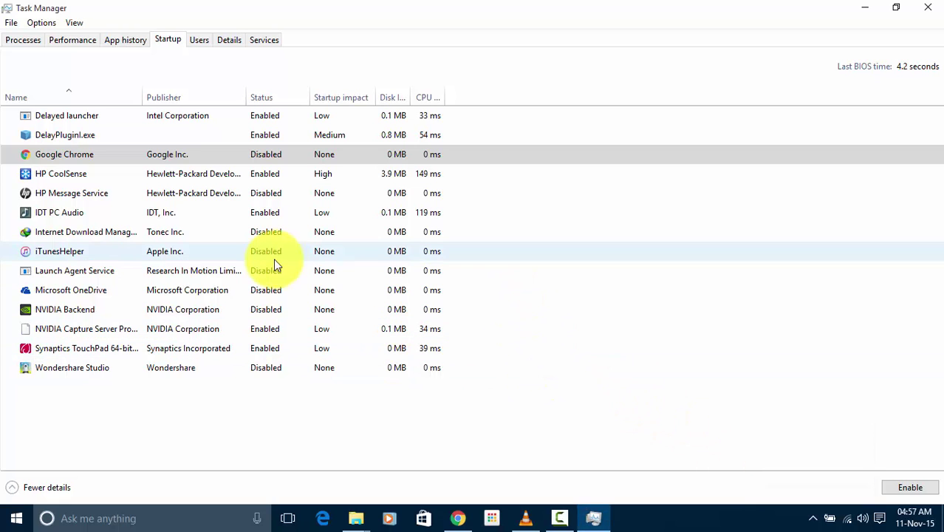
left_click(163, 234)
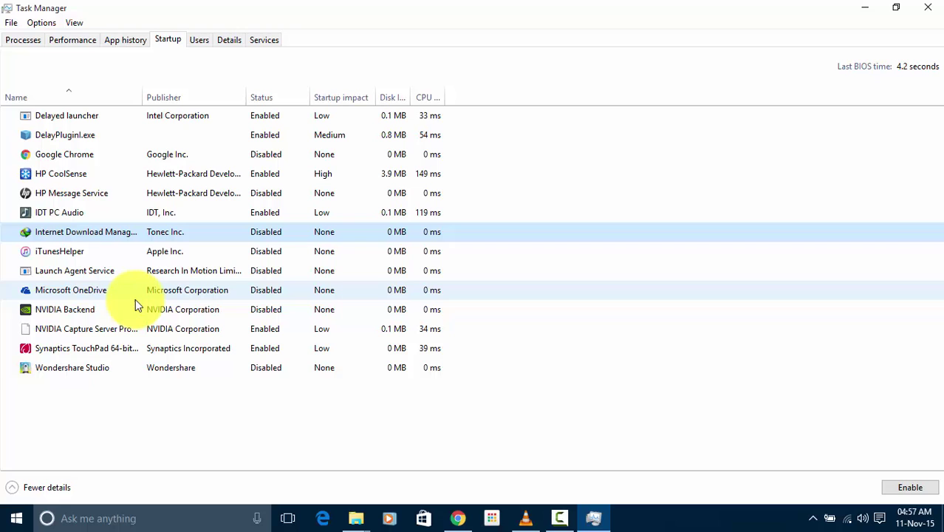
left_click(100, 272)
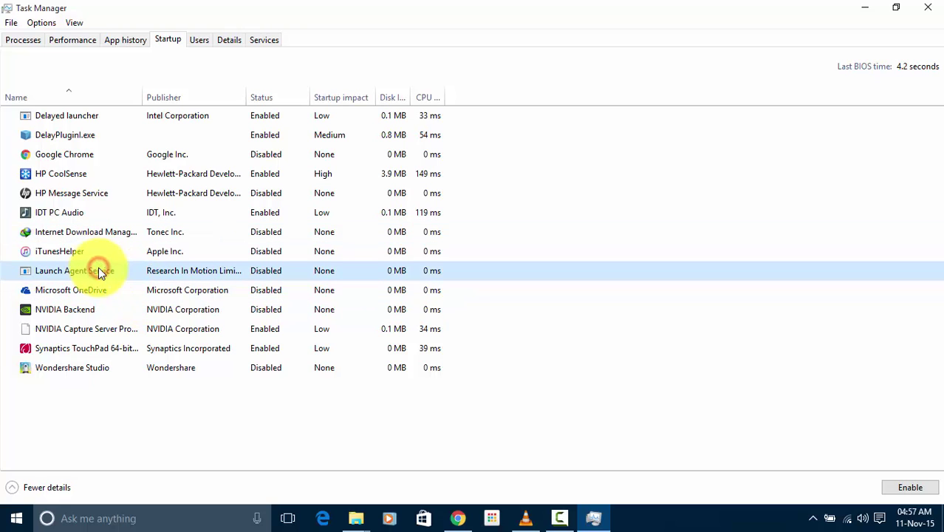
left_click(894, 11)
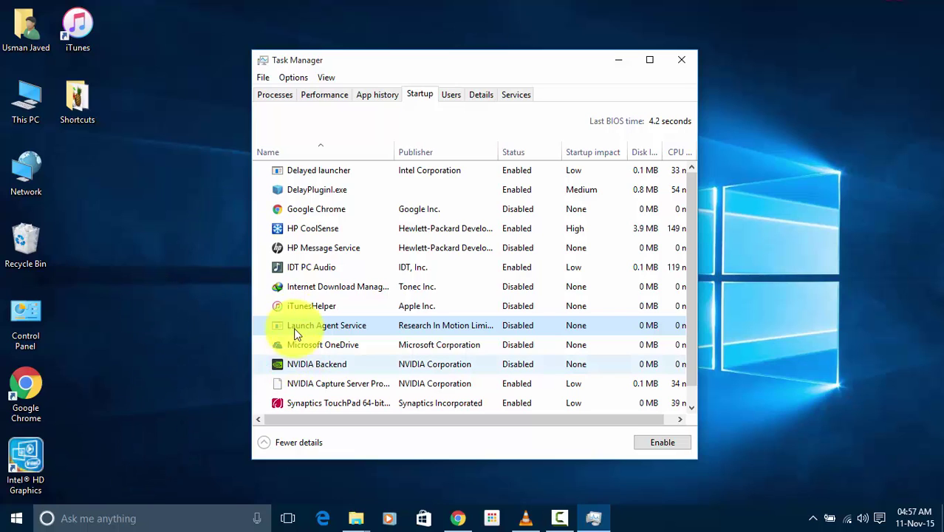
left_click(401, 212)
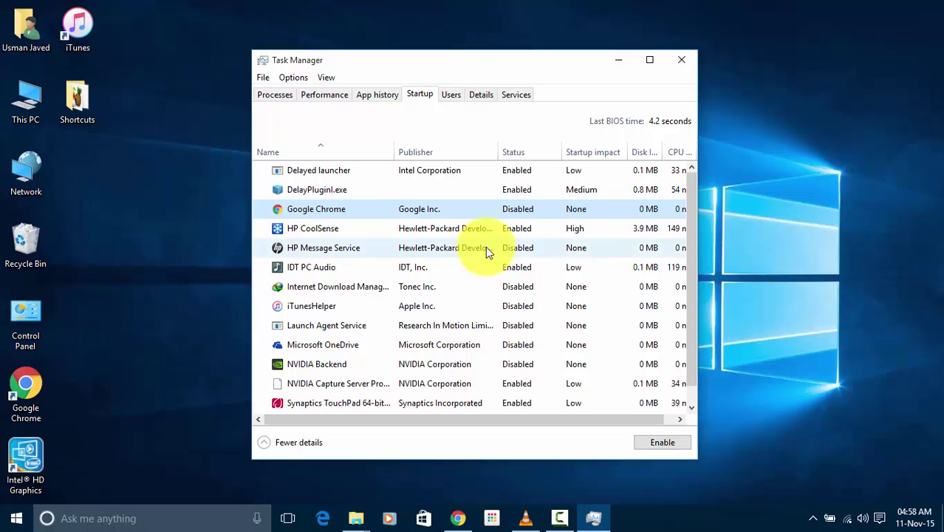
left_click(228, 234)
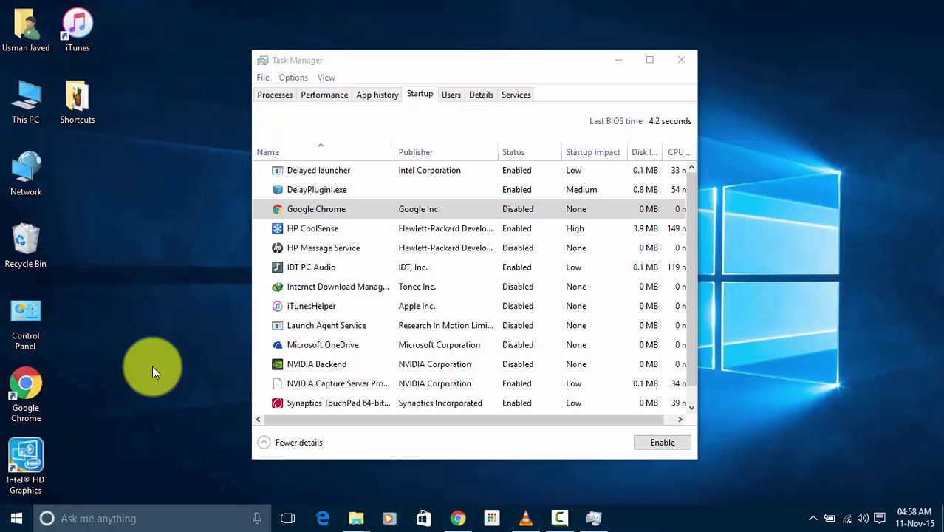
key("super+r")
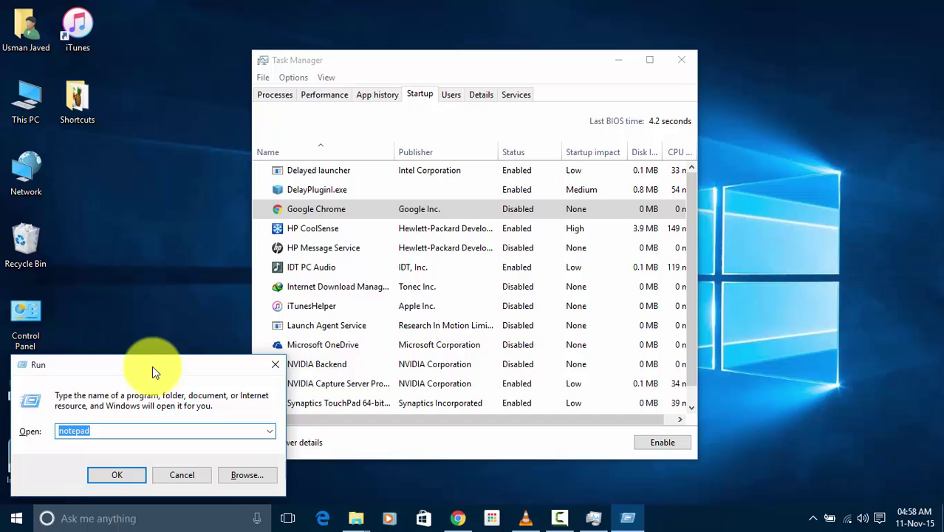
key("BackSpace")
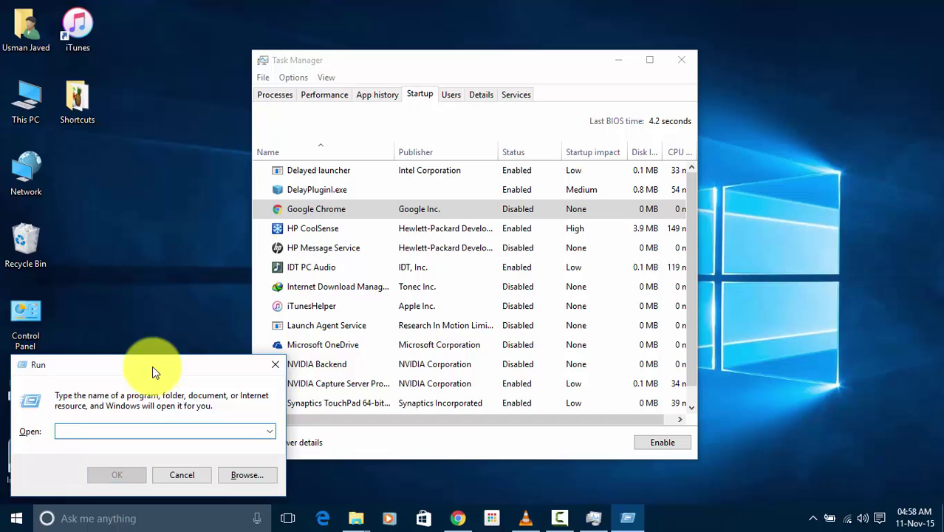
type("ms")
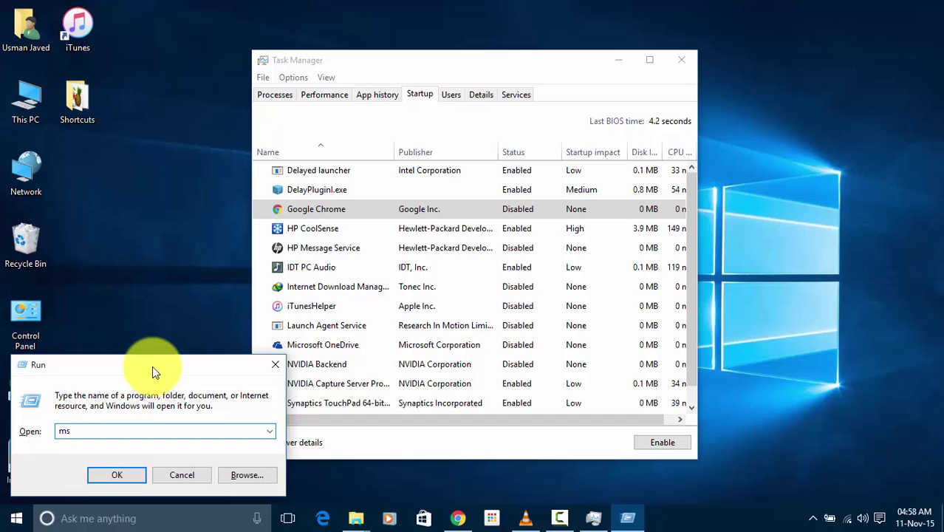
type("config")
key("Return")
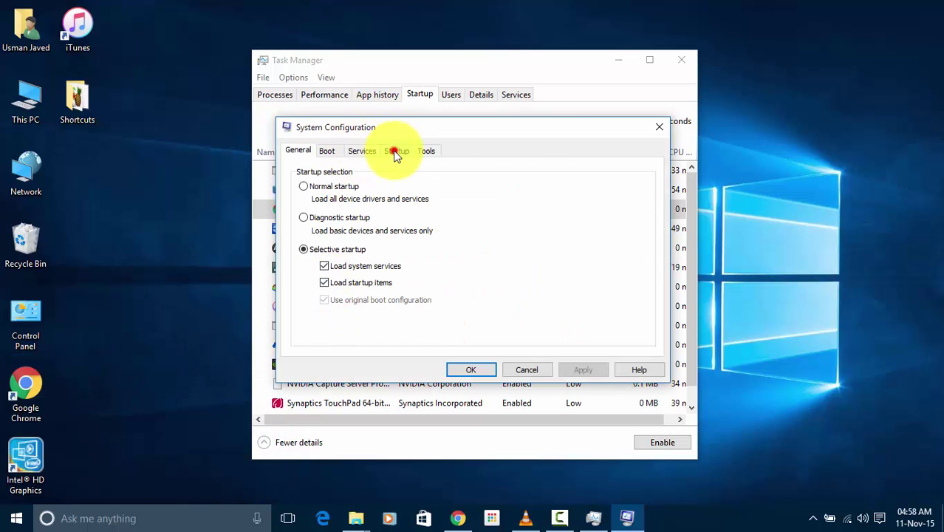
left_click(396, 151)
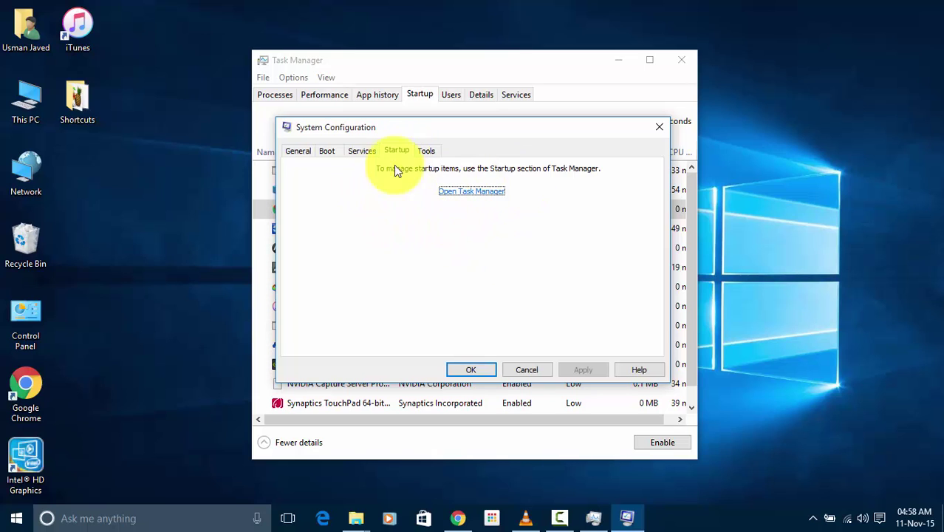
left_click(305, 155)
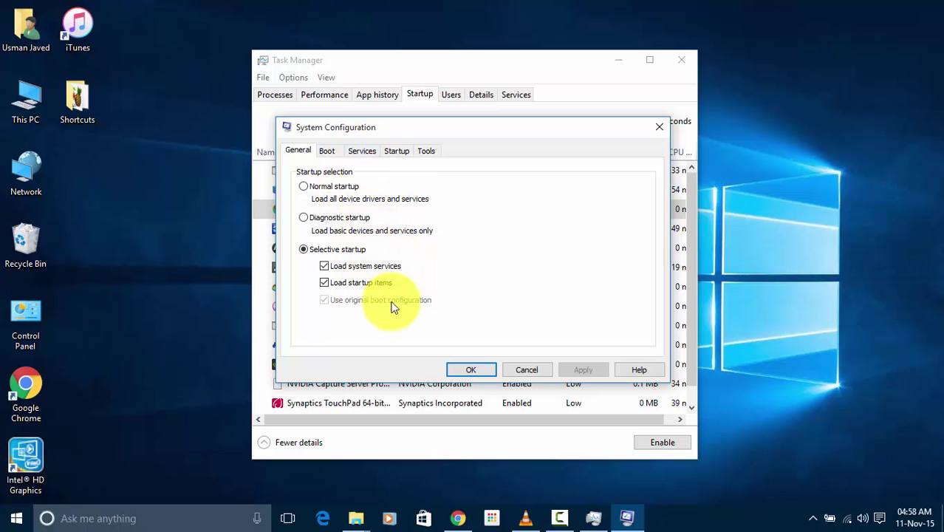
left_click(526, 368)
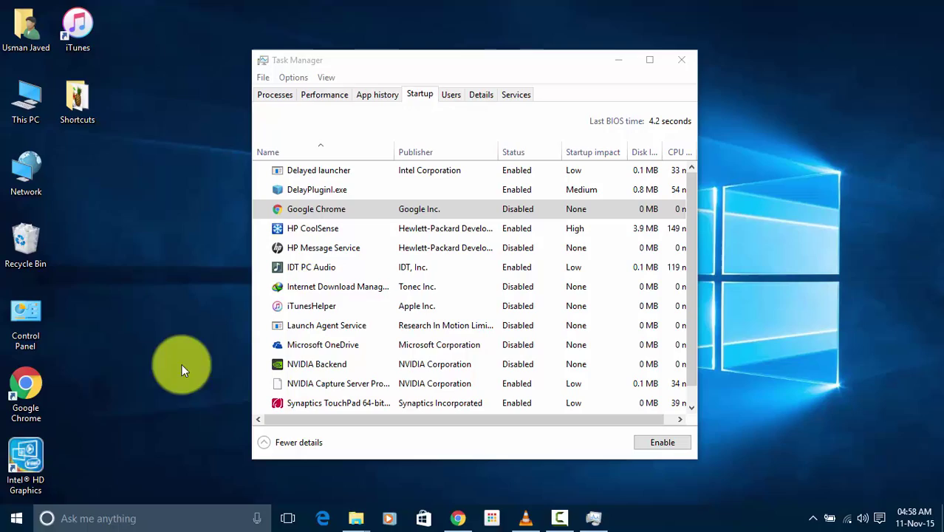
Step: Launch CCleaner from Start, maximize it, and go to Tools via the Registry page
left_click(17, 518)
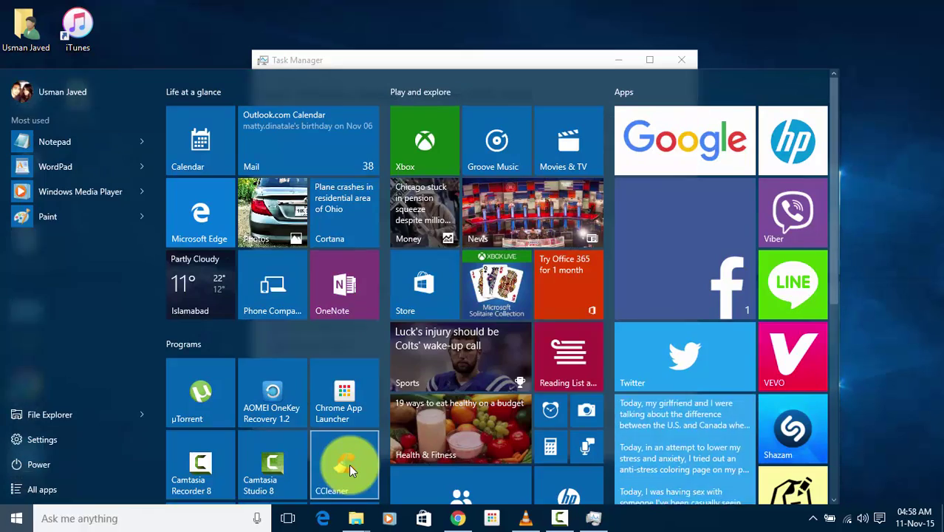
left_click(348, 464)
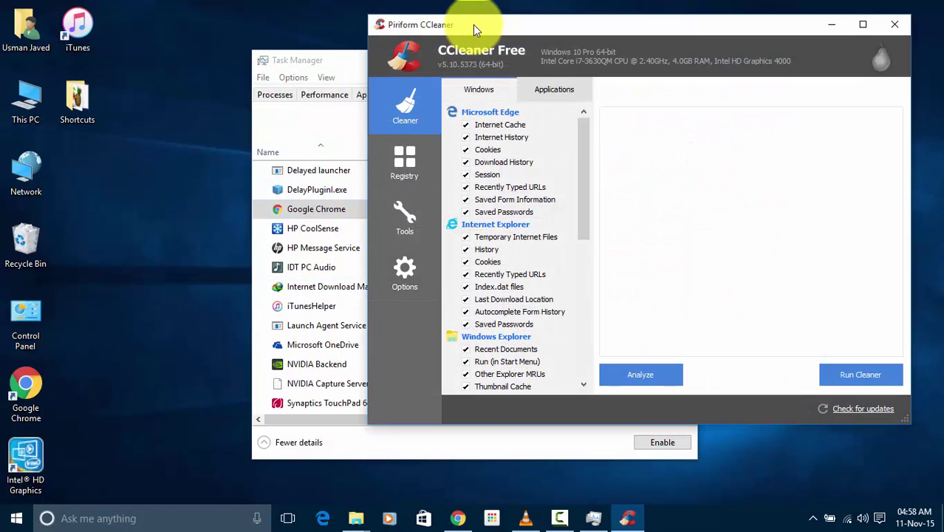
left_click_drag(472, 24, 293, 48)
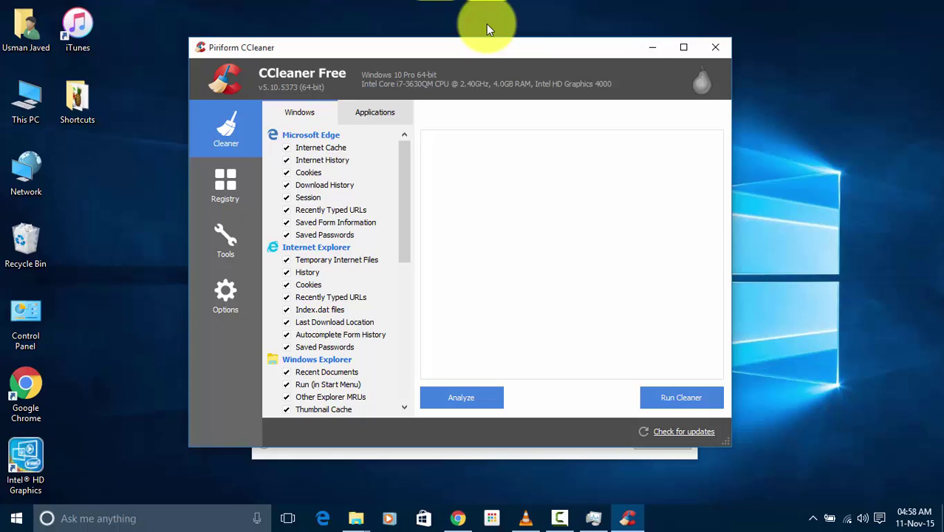
left_click(672, 53)
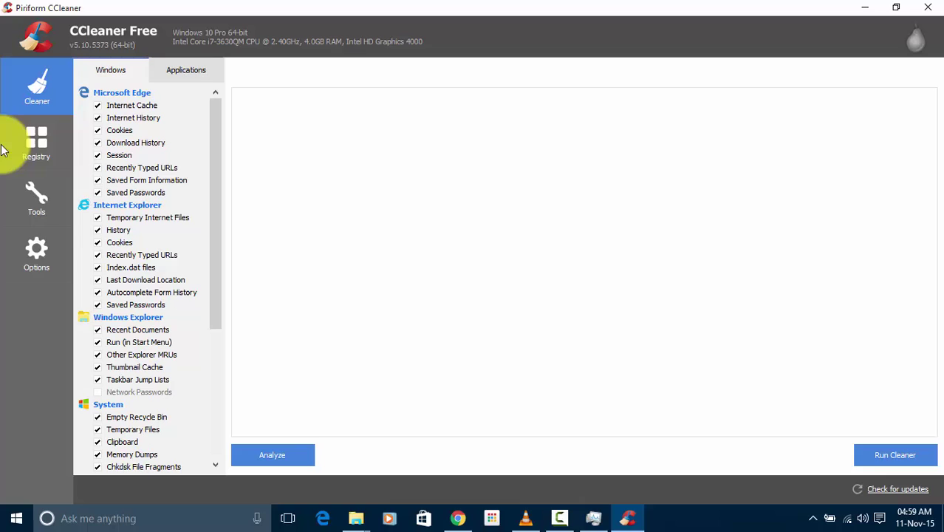
left_click(34, 164)
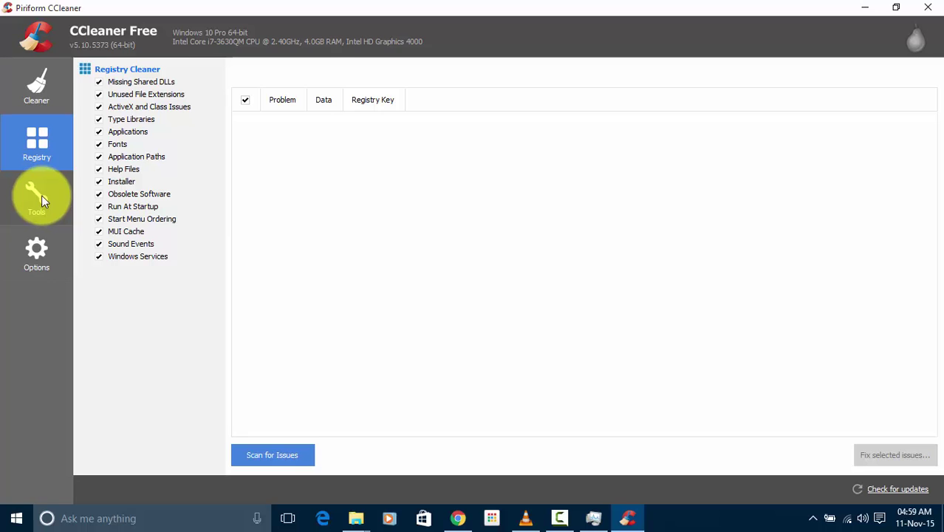
left_click(42, 195)
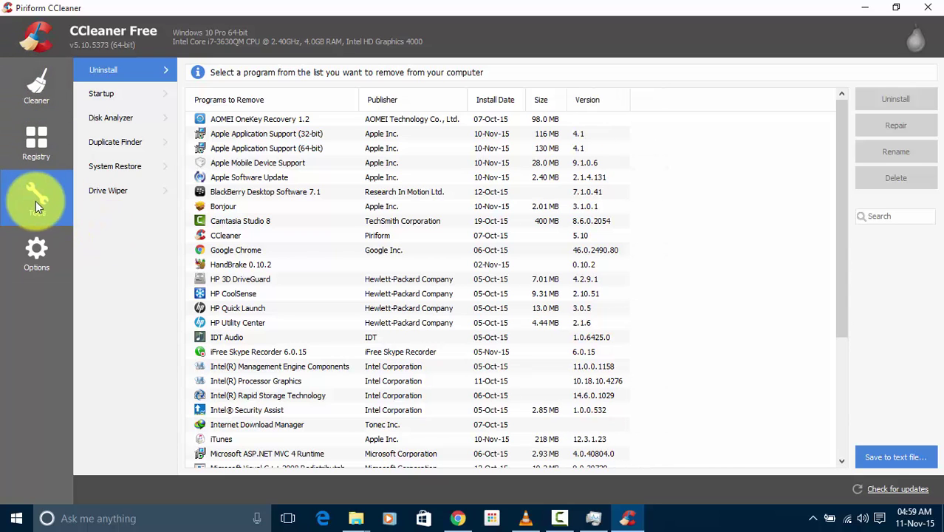
Step: Show the Tools > Startup Windows list, scrolled sideways to reveal the File column
left_click(96, 94)
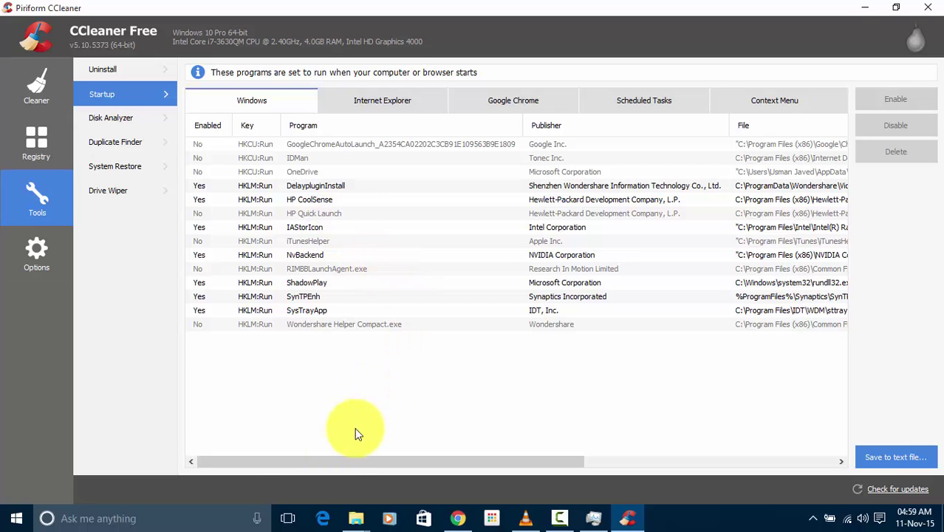
left_click_drag(295, 463, 442, 436)
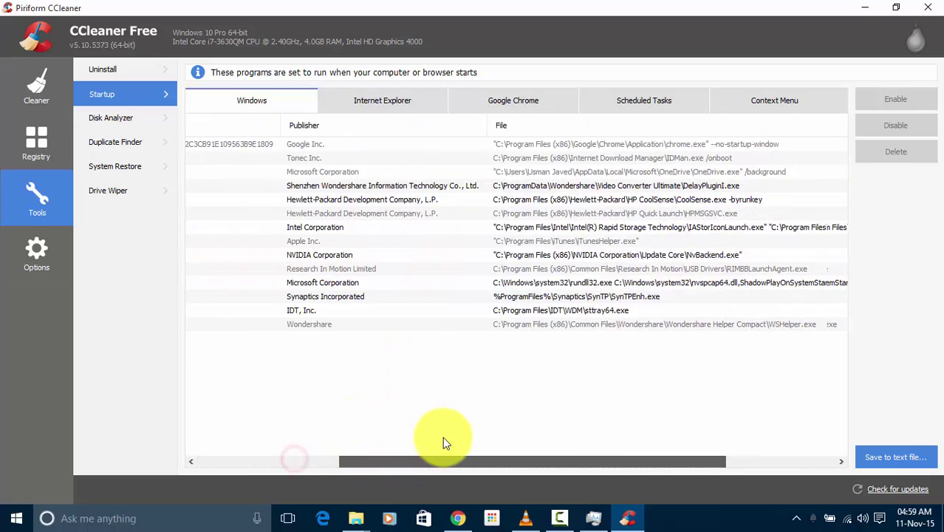
left_click_drag(637, 421, 269, 432)
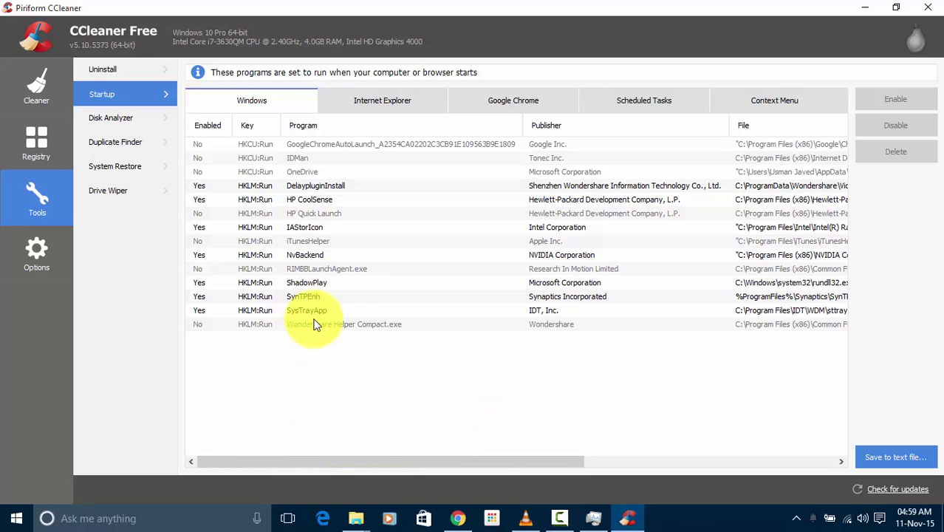
left_click(593, 517)
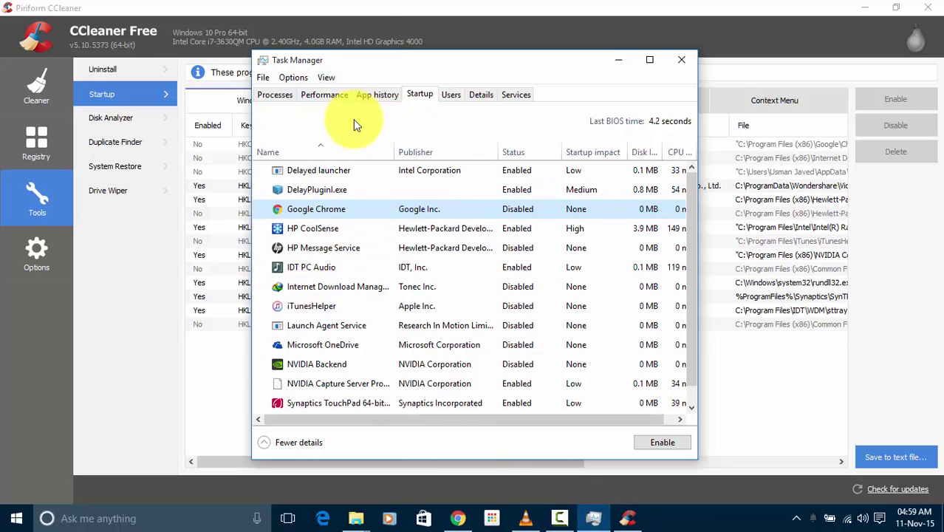
left_click(367, 6)
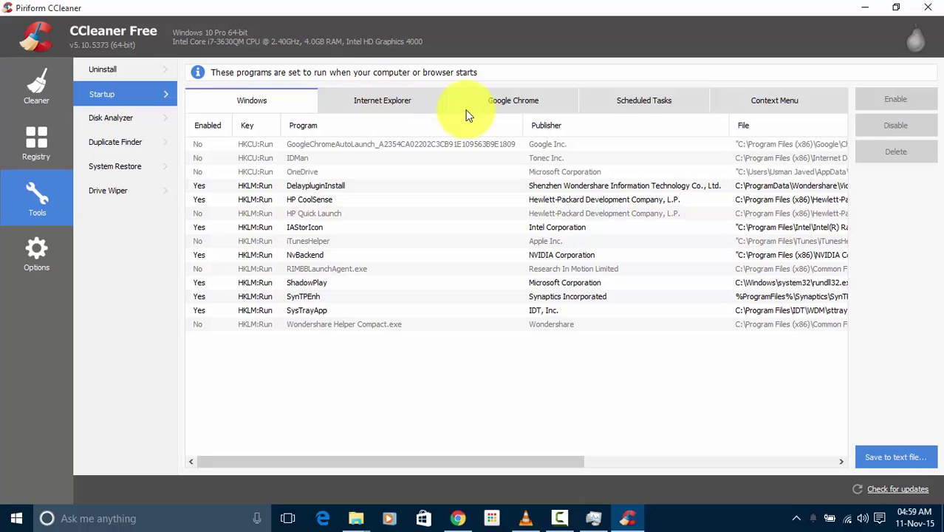
Step: Check the Internet Explorer tab and select both IDM integration entries
left_click(403, 104)
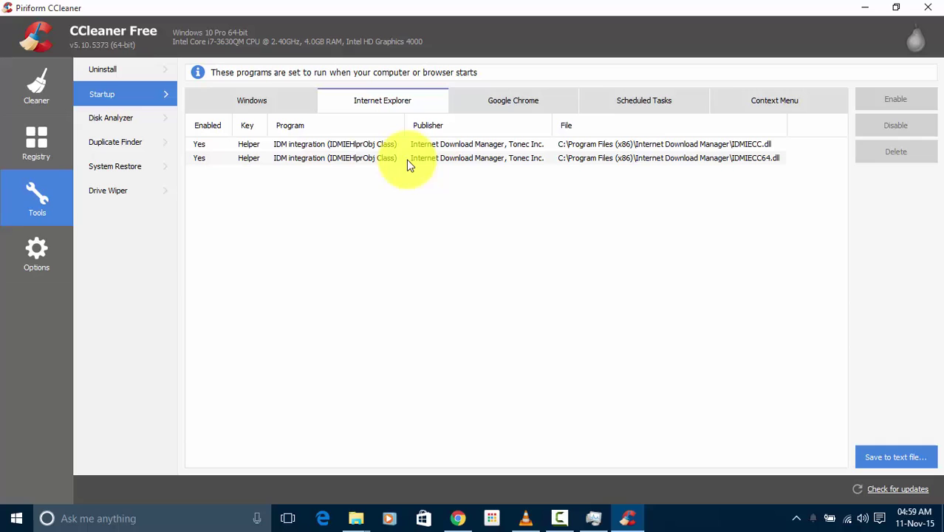
left_click(363, 156)
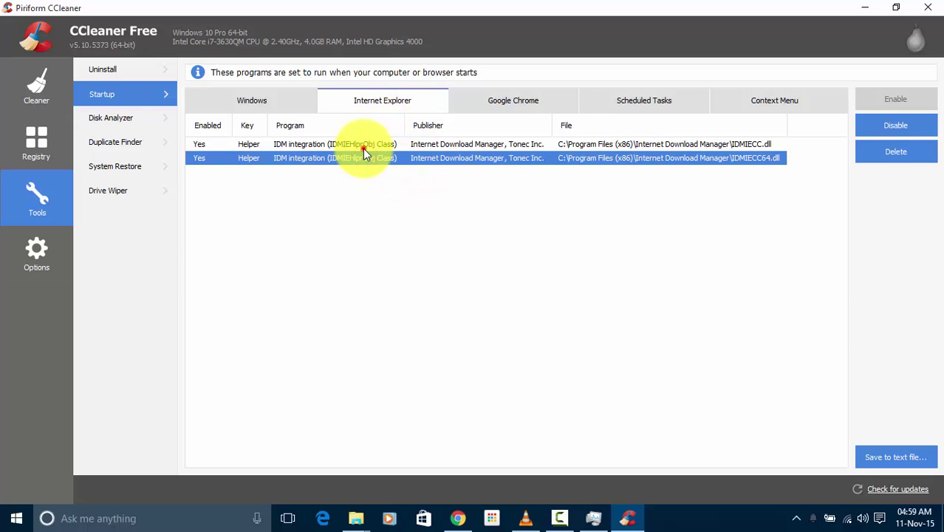
left_click(362, 148)
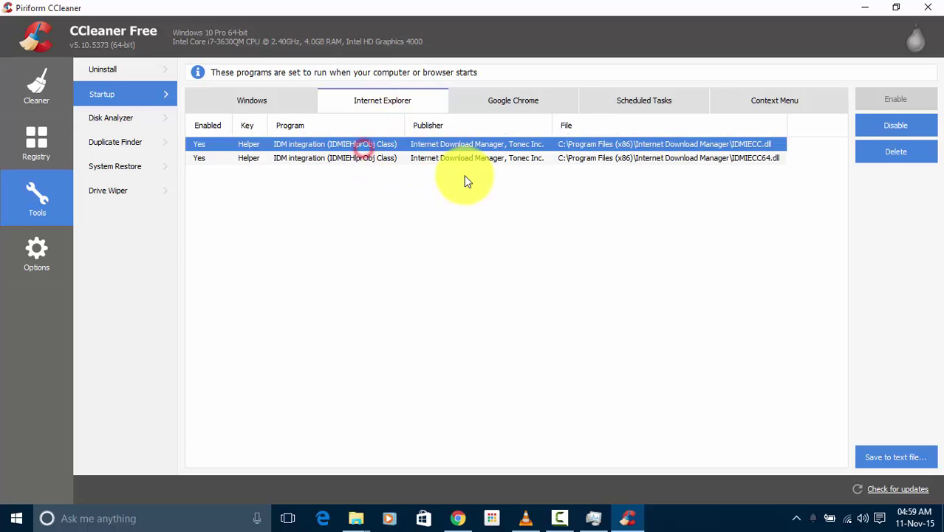
Step: Browse the Google Chrome tab's startup apps and extensions list
left_click(556, 101)
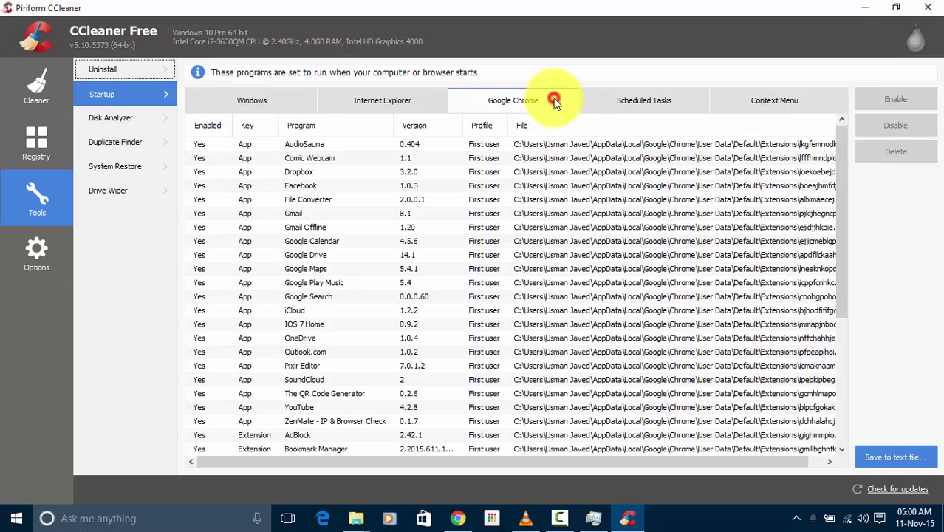
scroll(457, 283, "down", 5)
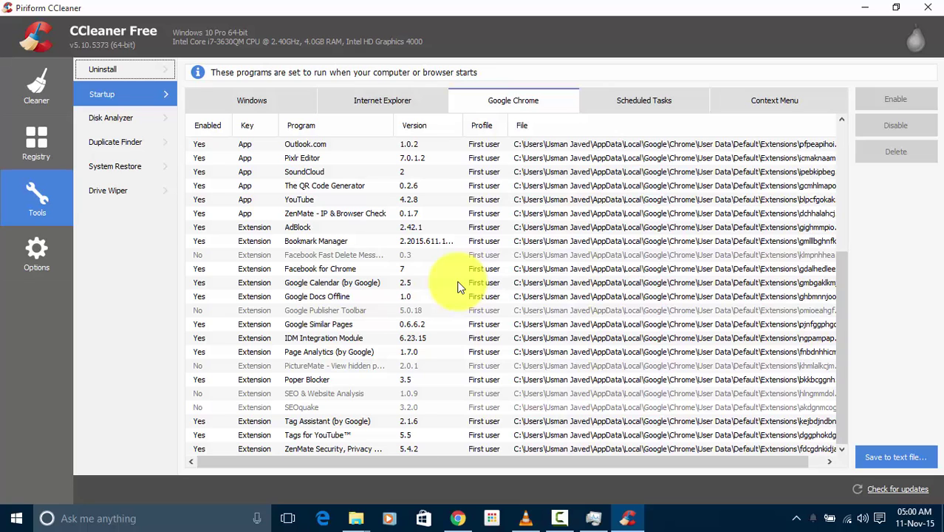
scroll(458, 282, "up", 5)
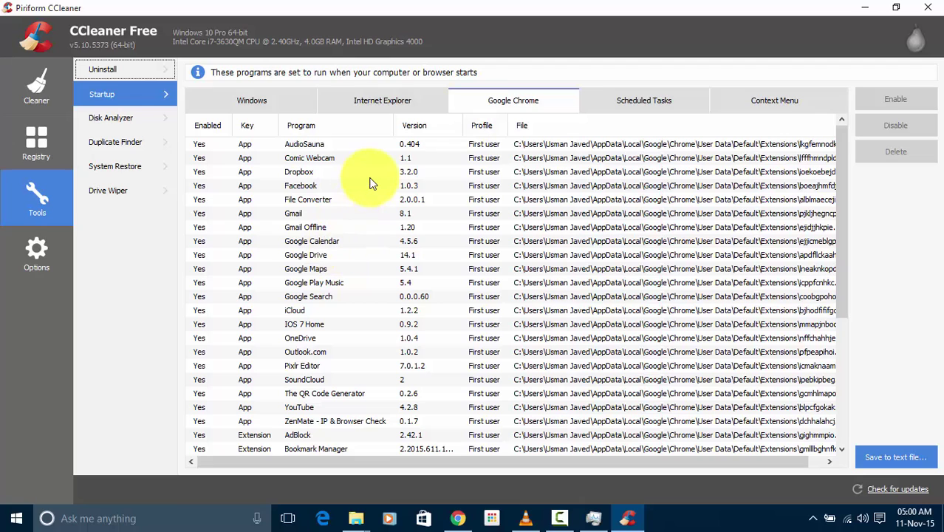
Step: Try disabling the File Converter Chrome app, dismiss the protection warning, and scroll the list
left_click(294, 201)
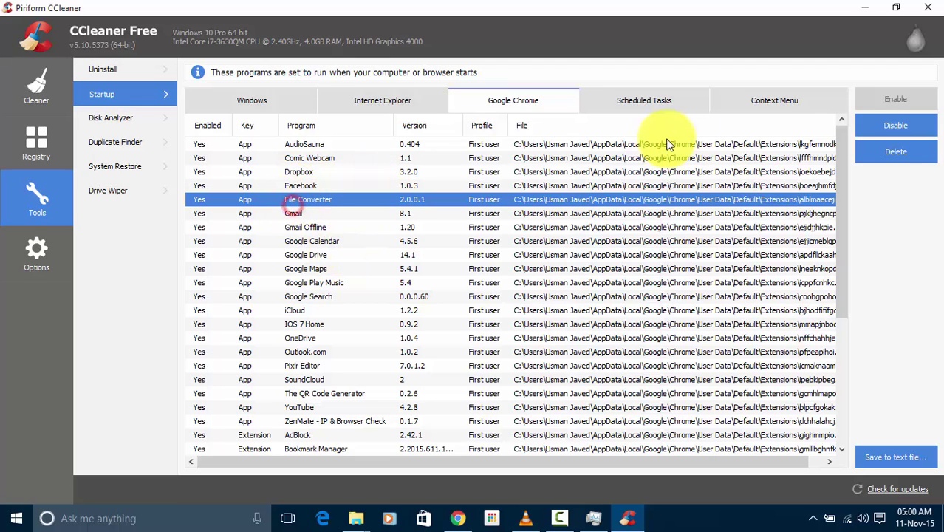
left_click(883, 125)
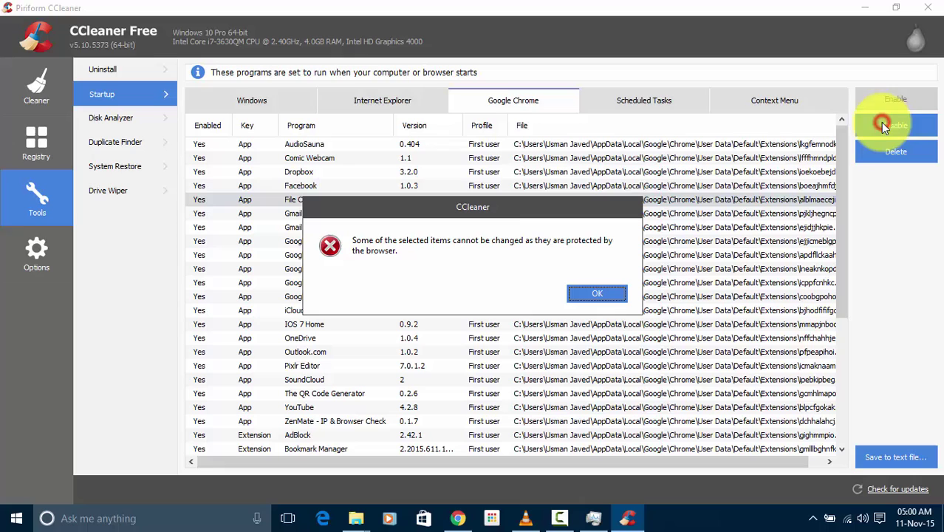
left_click(597, 294)
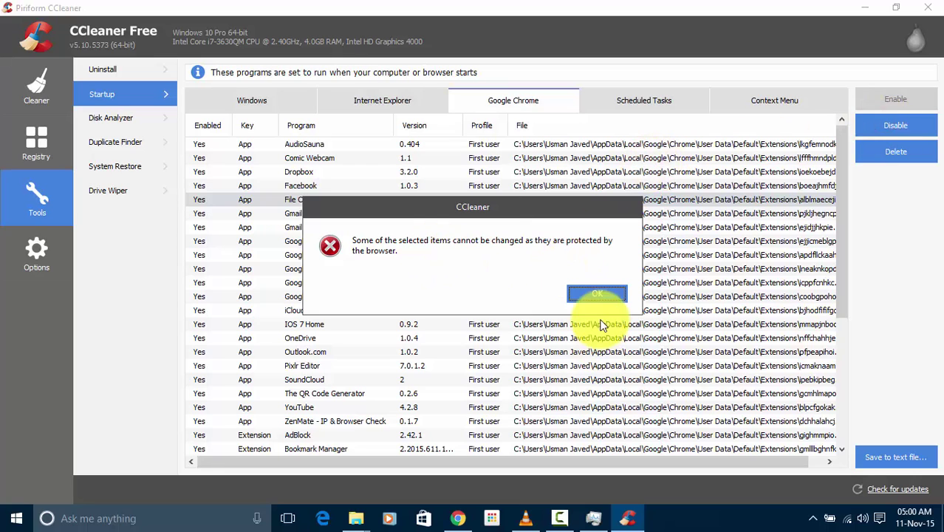
left_click(597, 293)
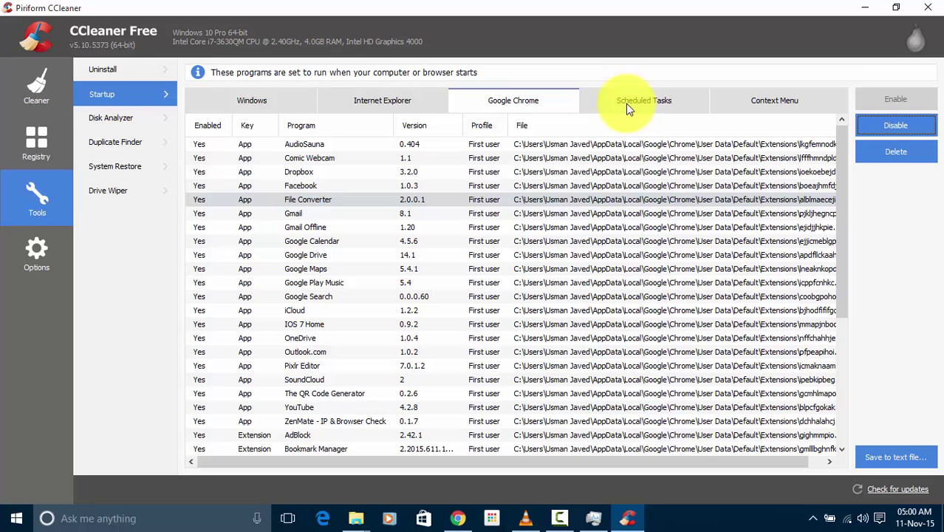
scroll(452, 281, "down", 4)
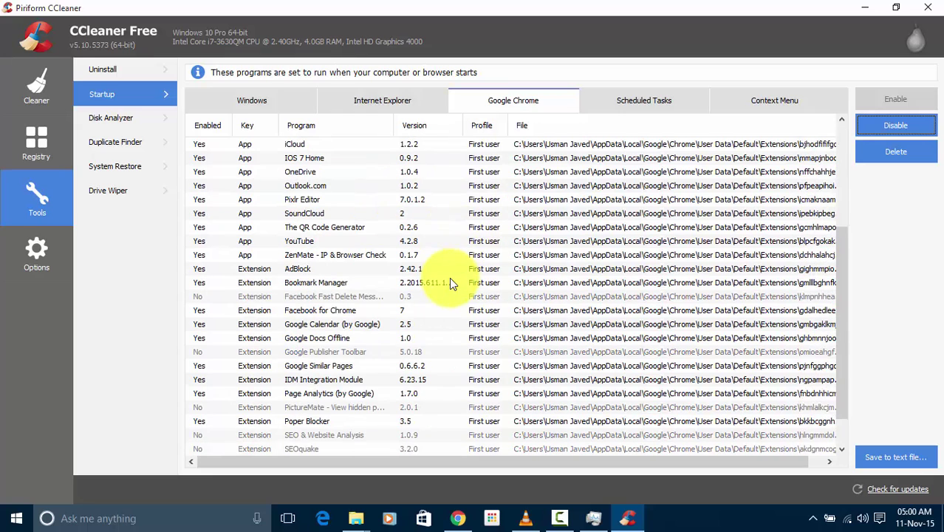
scroll(449, 280, "up", 4)
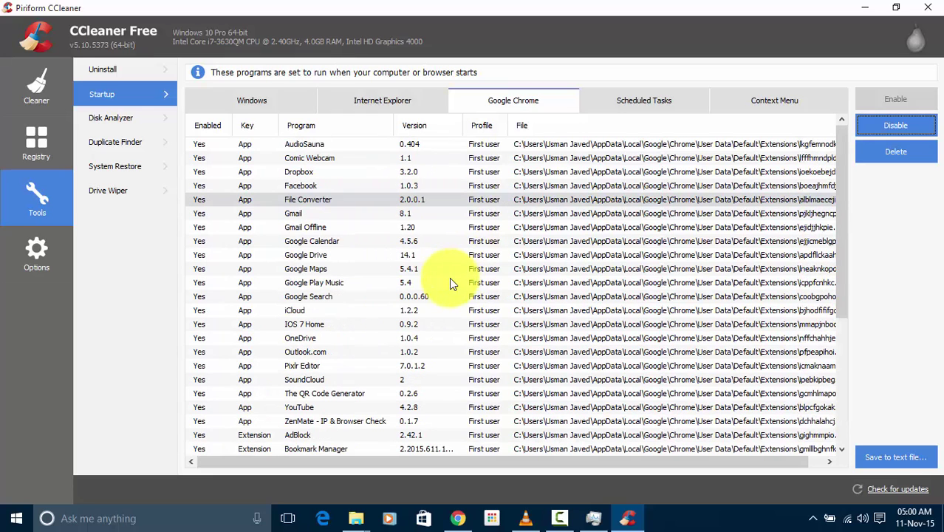
Step: On the Scheduled Tasks tab, select GoogleUpdateTaskMachineCore and then GoogleUpdateTaskMachineUA
left_click(631, 103)
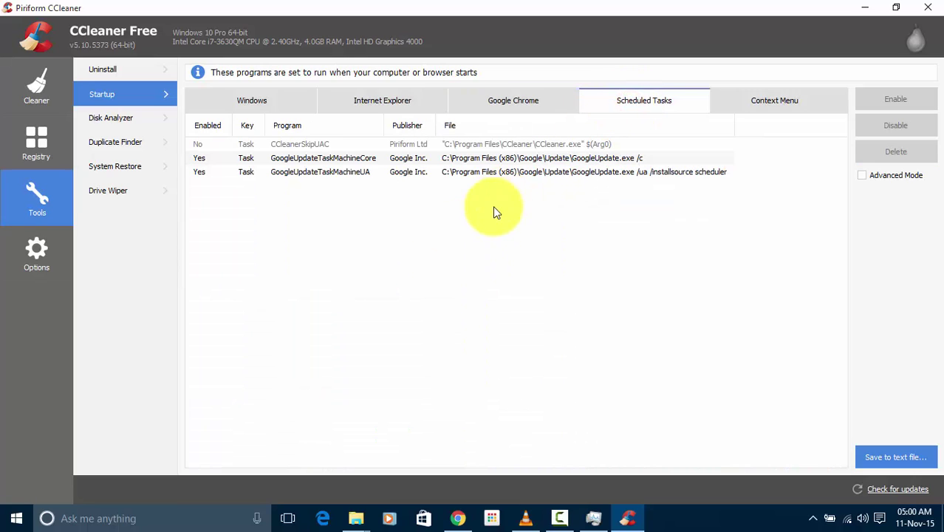
left_click(354, 162)
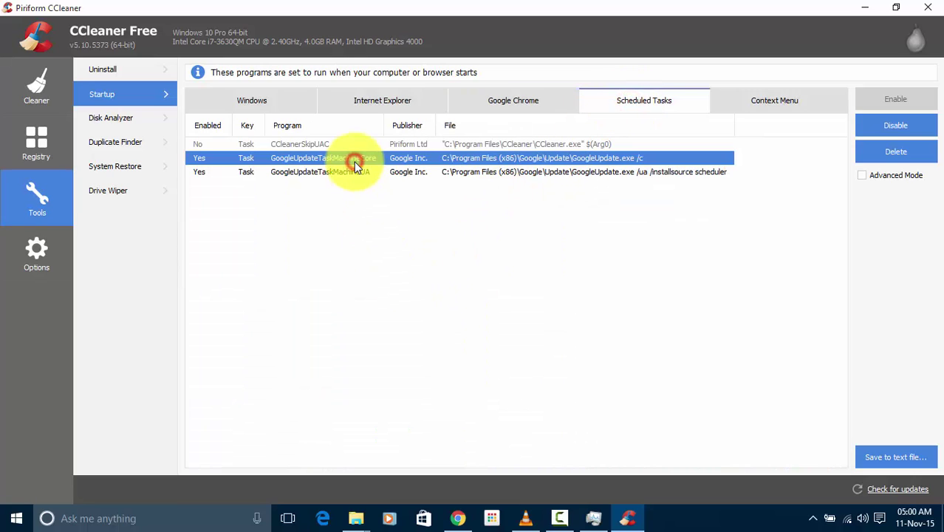
left_click(338, 227)
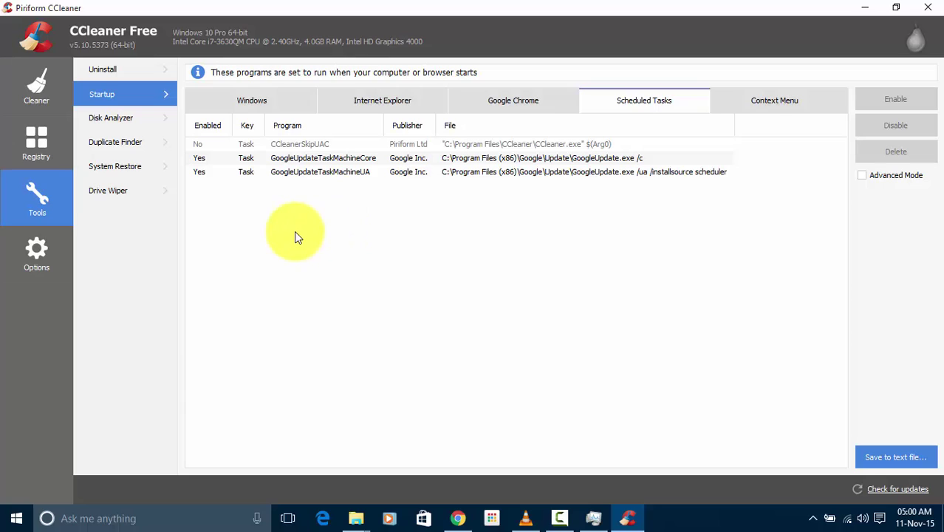
left_click(322, 174)
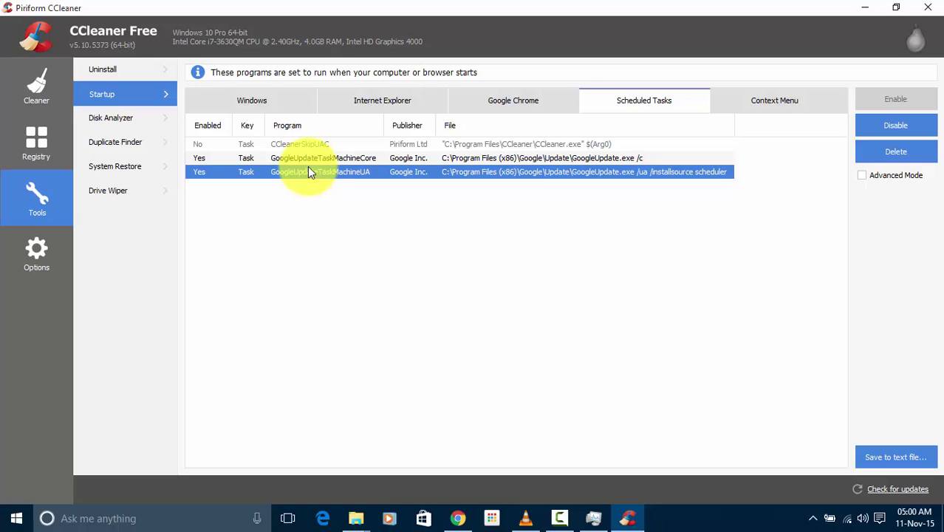
Step: View the Context Menu tab's WinRAR32 entry and compare with the iTunes desktop icon's right-click menu
left_click(767, 105)
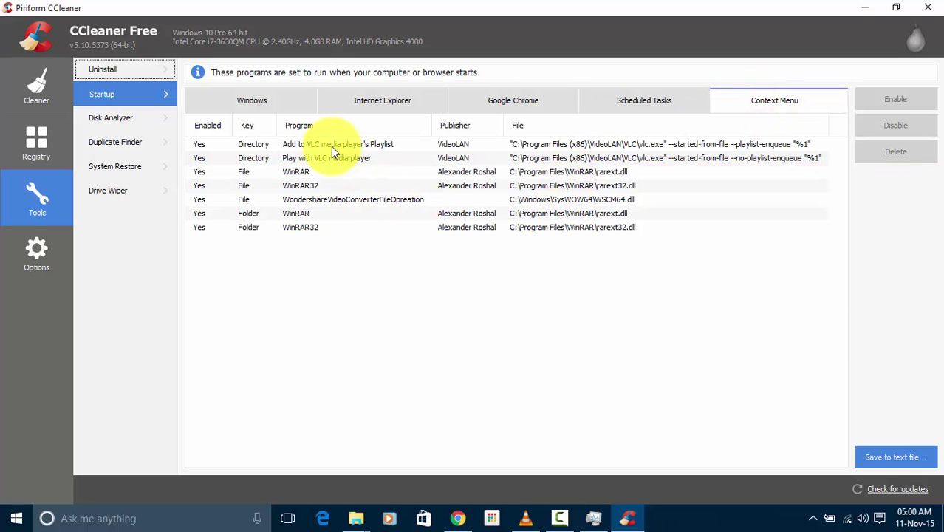
left_click(325, 186)
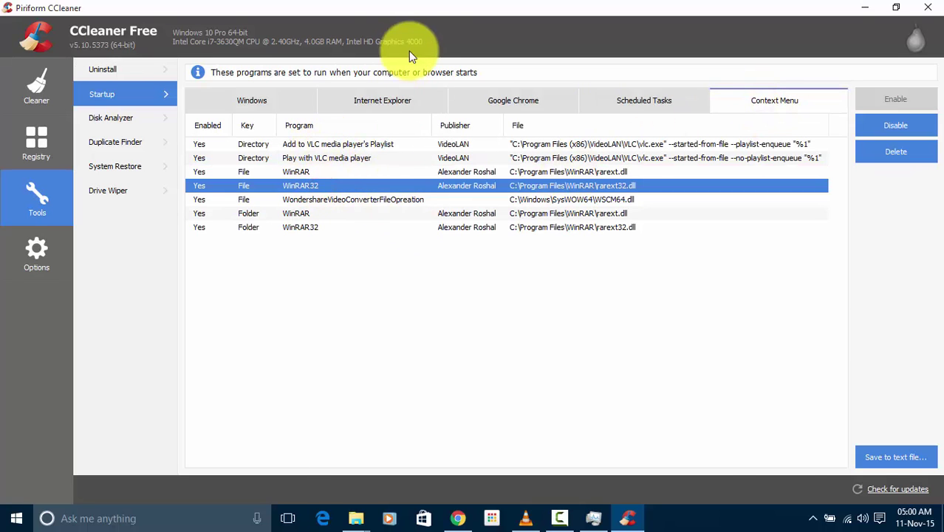
double_click(444, 9)
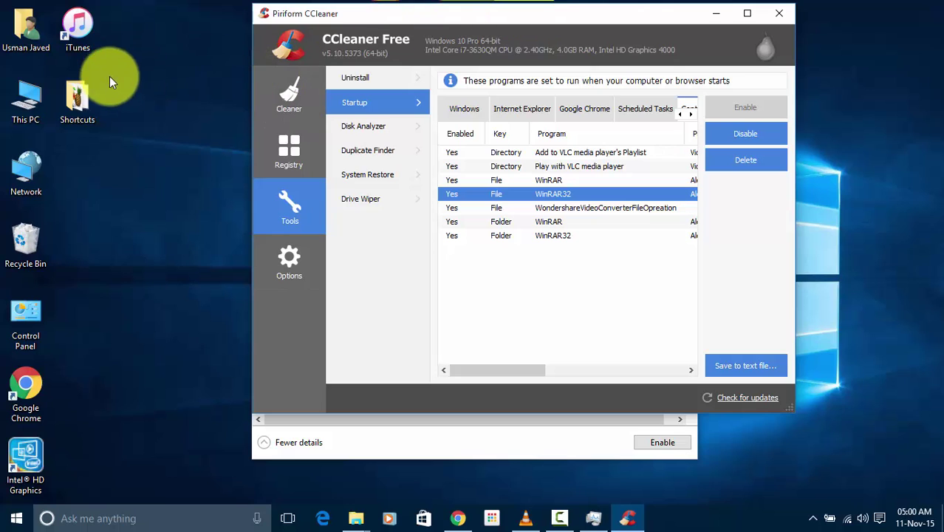
left_click(73, 46)
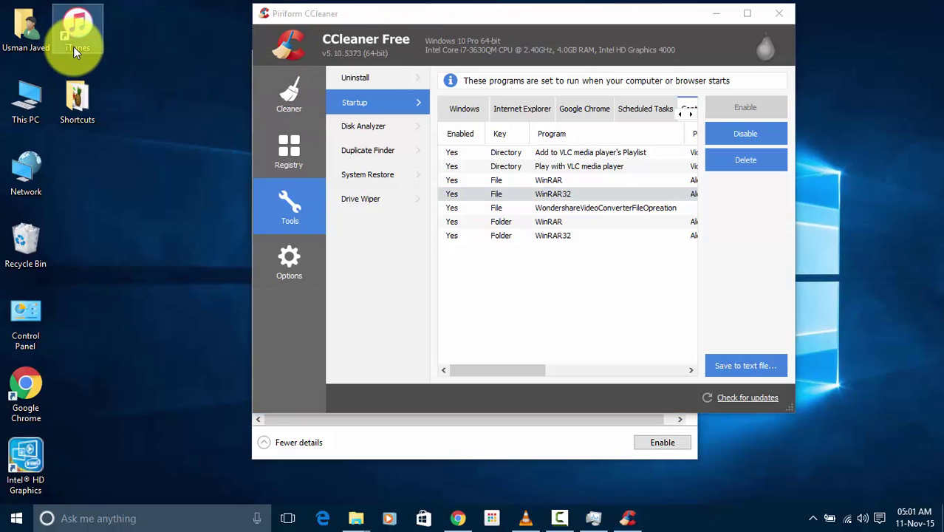
right_click(73, 47)
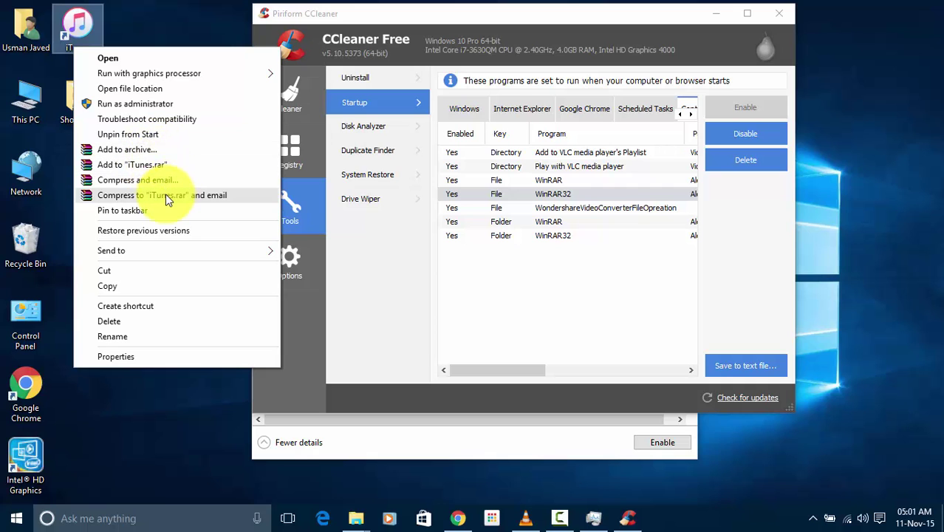
left_click(502, 250)
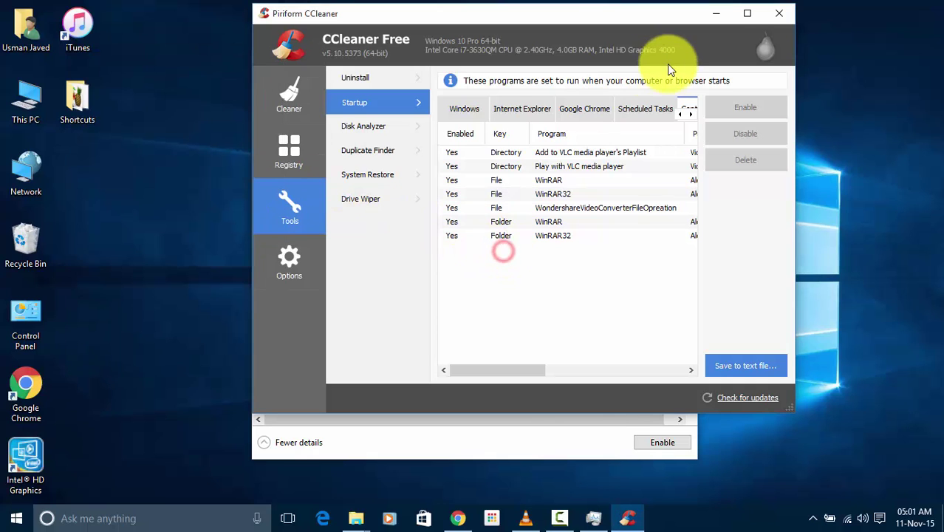
left_click(747, 14)
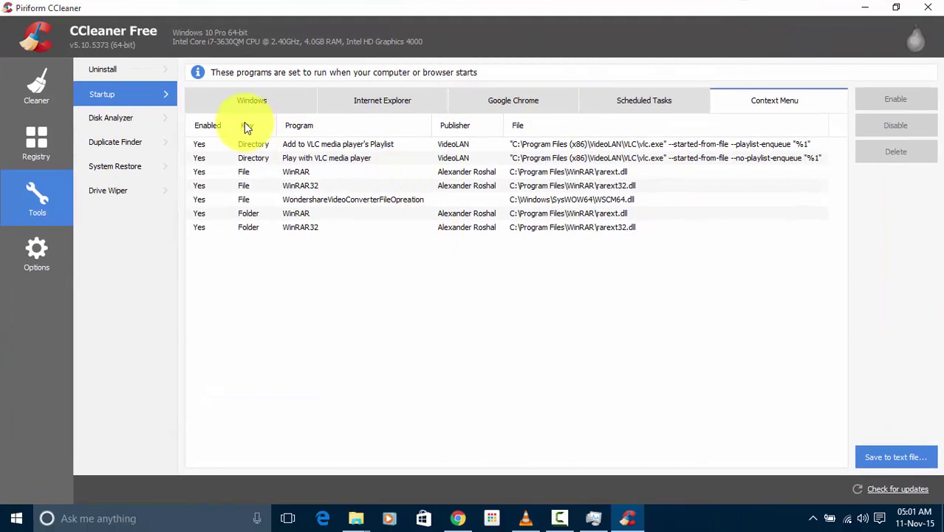
Step: Show CCleaner's Windows startup list and restore CCleaner to a smaller window
left_click(250, 101)
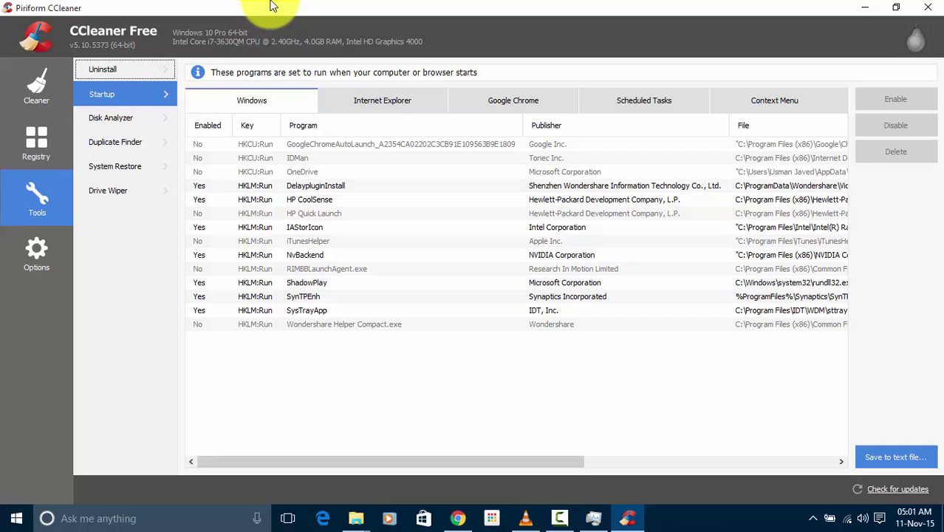
left_click_drag(272, 6, 421, 20)
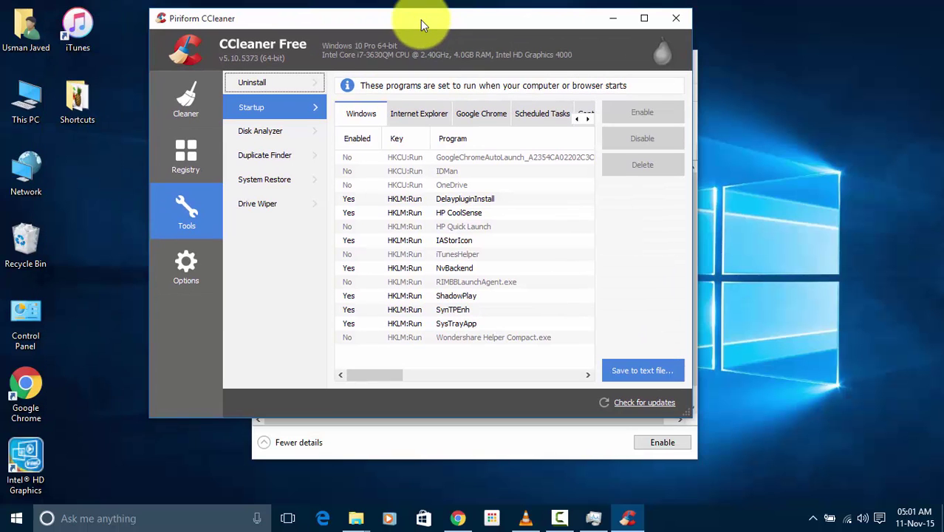
left_click(420, 21)
Step: Bring Task Manager forward, select HP Message Service, and maximize the window
left_click(449, 450)
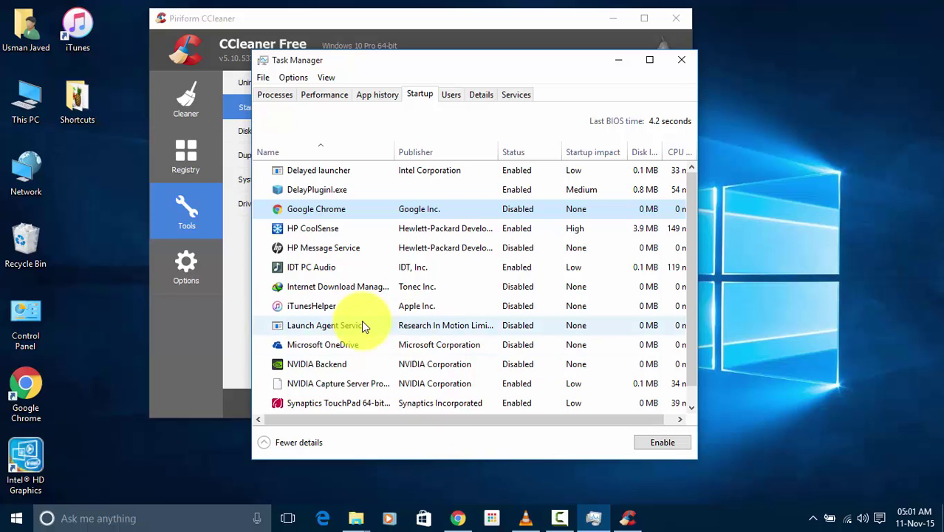
scroll(361, 325, "down", 1)
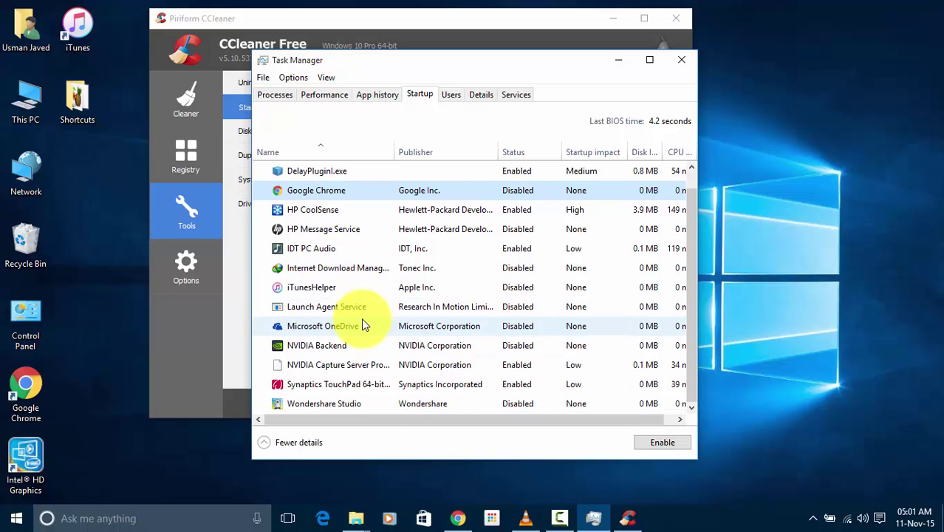
left_click(309, 237)
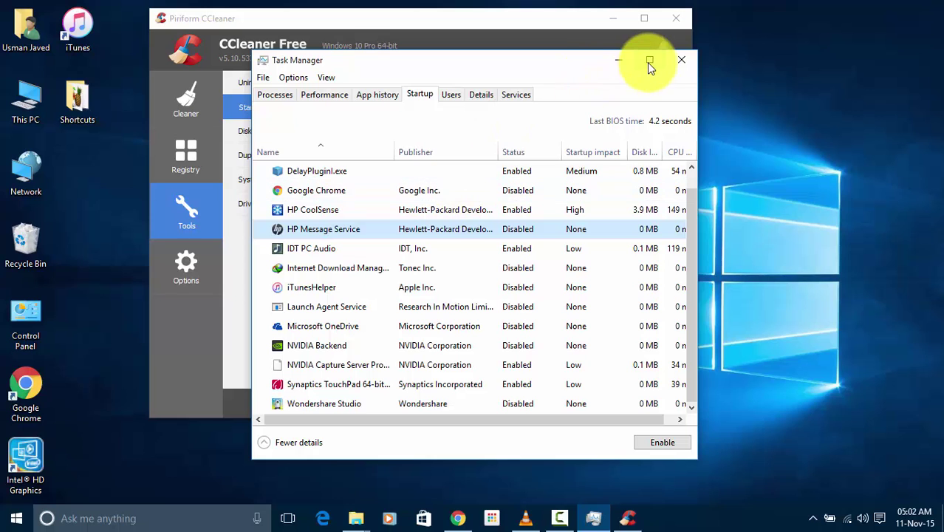
left_click(647, 62)
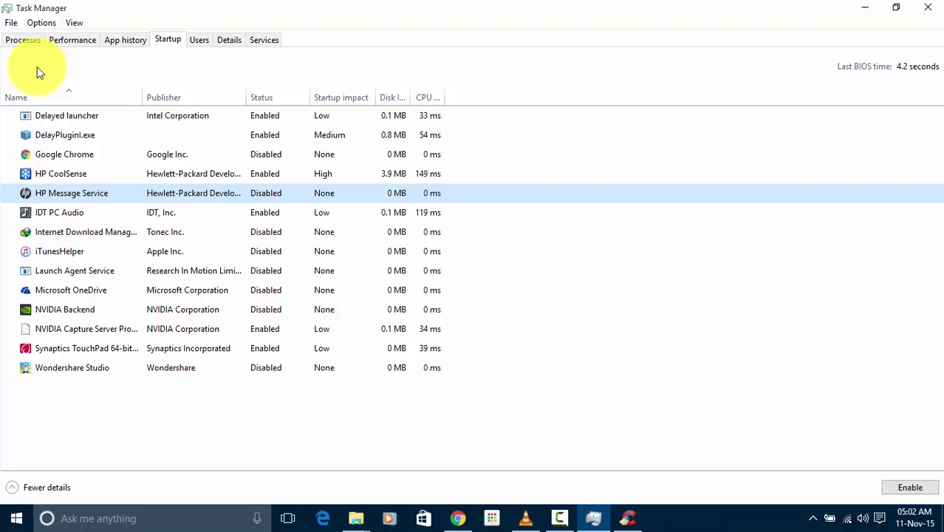
Step: Inspect Application Frame Host's file properties, viewing the Previous Versions and Details tabs
left_click(34, 39)
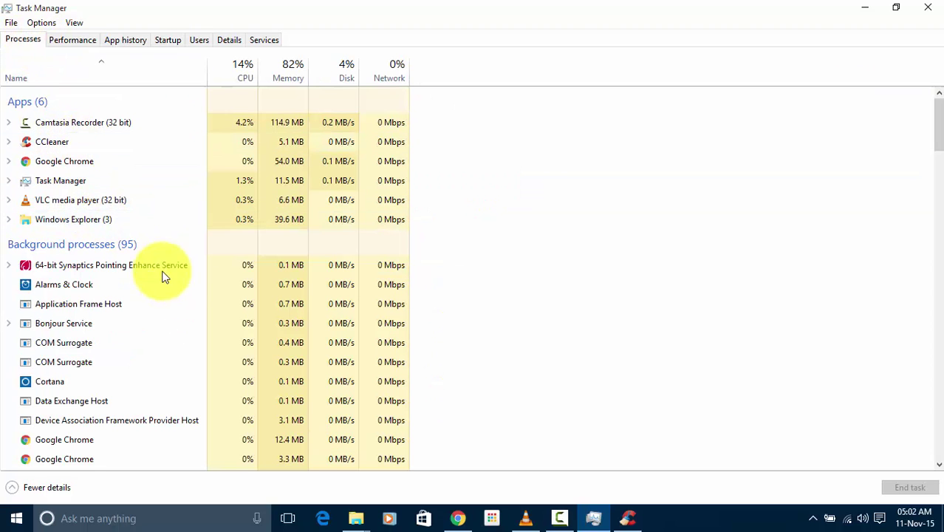
right_click(78, 303)
left_click(127, 411)
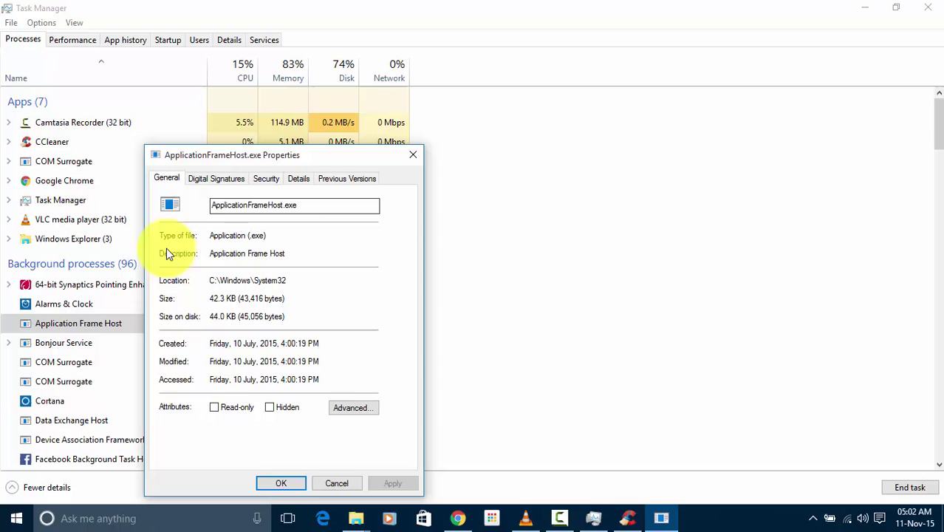
left_click(333, 180)
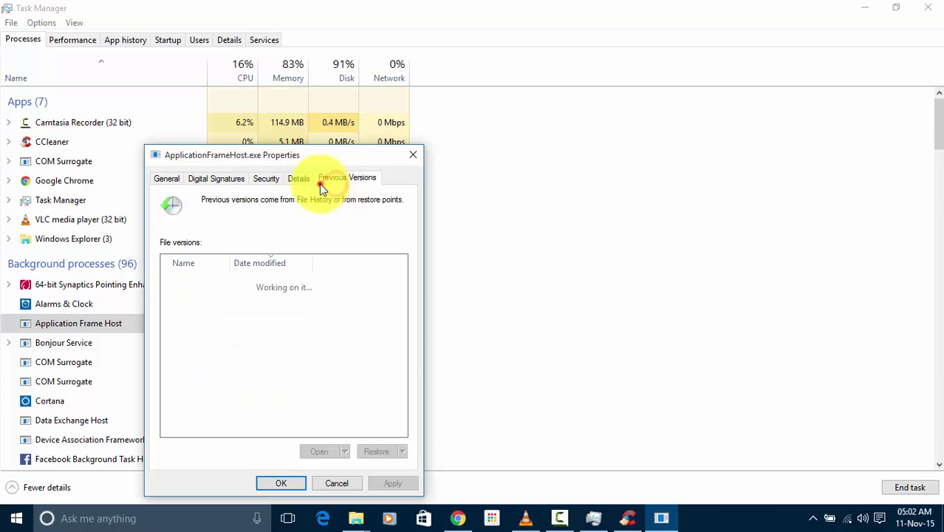
left_click(299, 182)
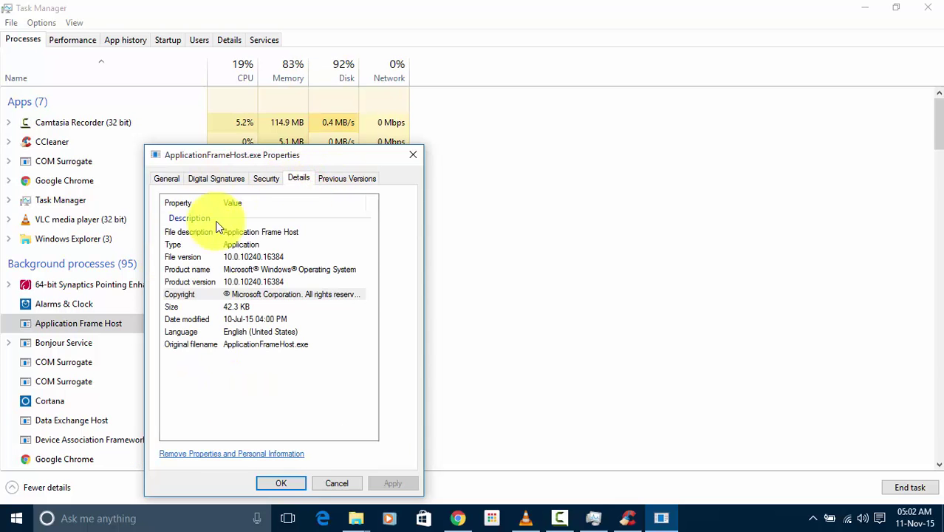
left_click(413, 153)
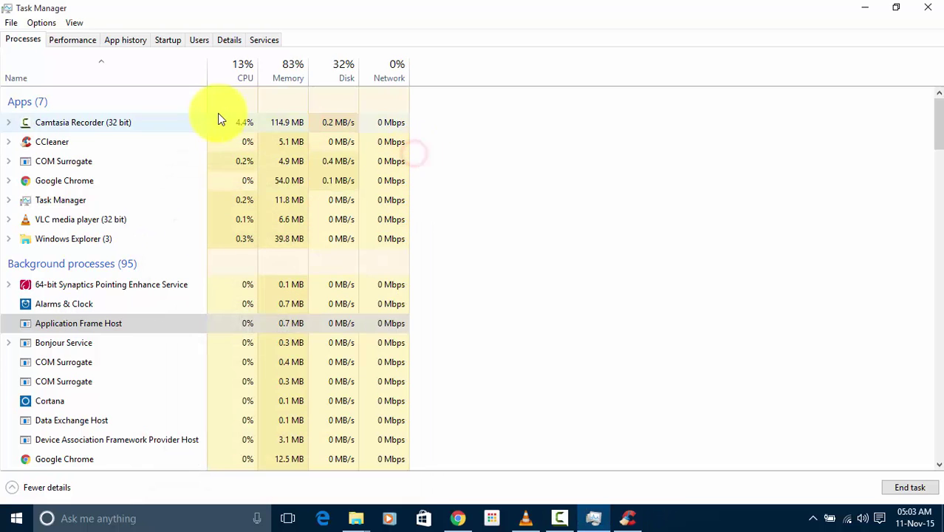
Step: Return to the Startup tab and restore Task Manager to a smaller window moved down-right
left_click(165, 39)
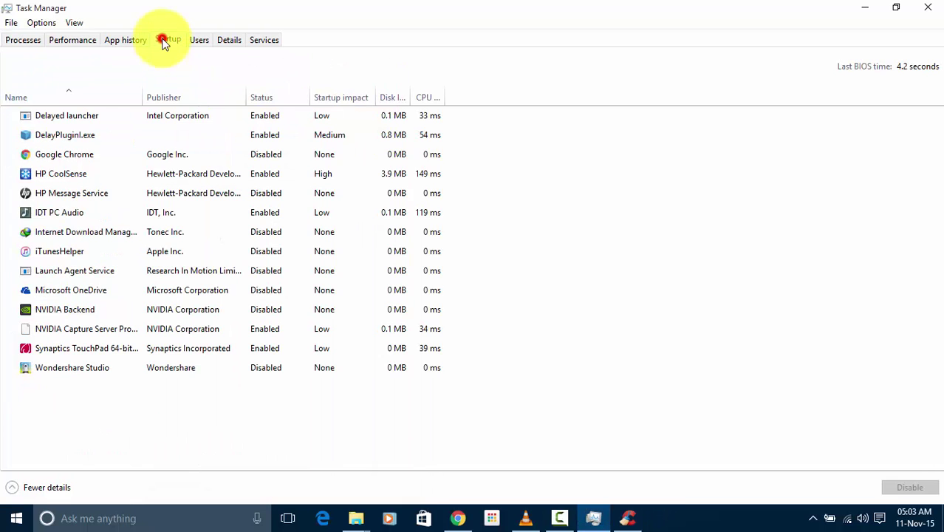
double_click(340, 7)
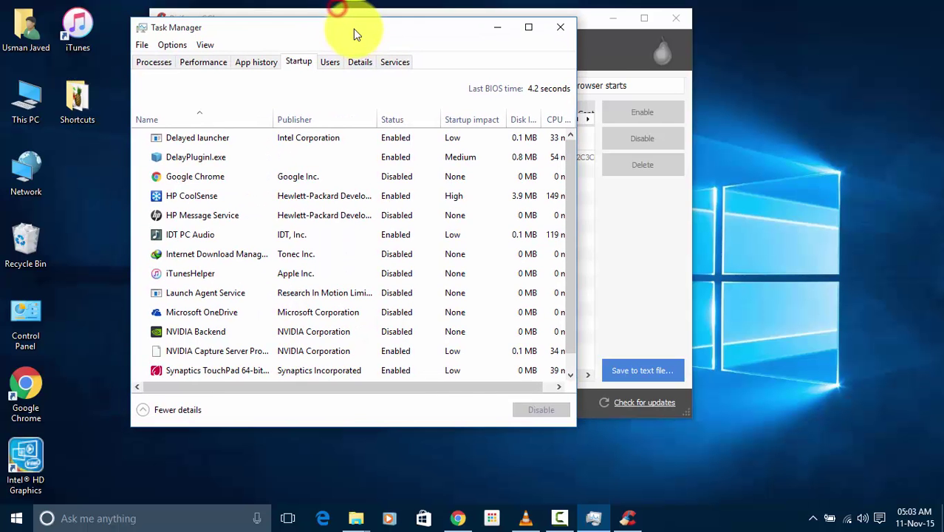
left_click_drag(354, 34, 399, 77)
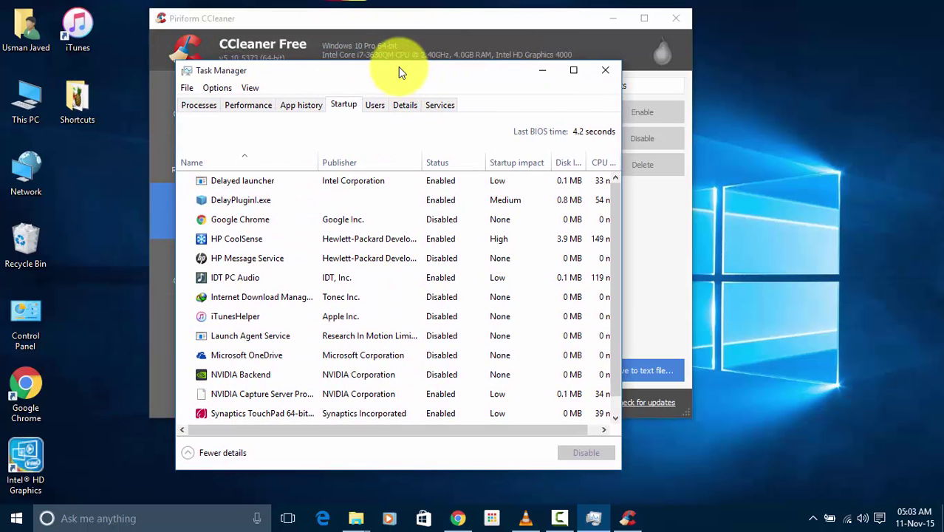